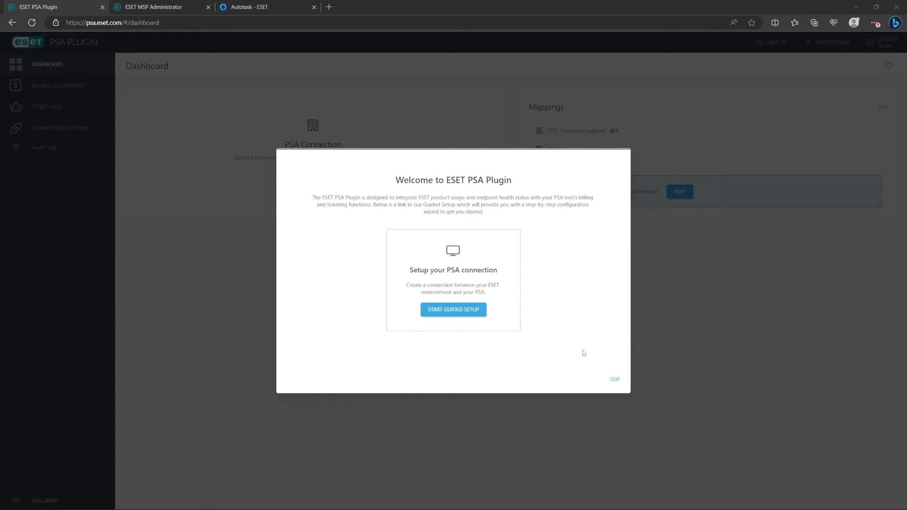
Skip the welcome dialog, start the guided setup for the PSA connection and choose Autotask as the PSA.
click(614, 380)
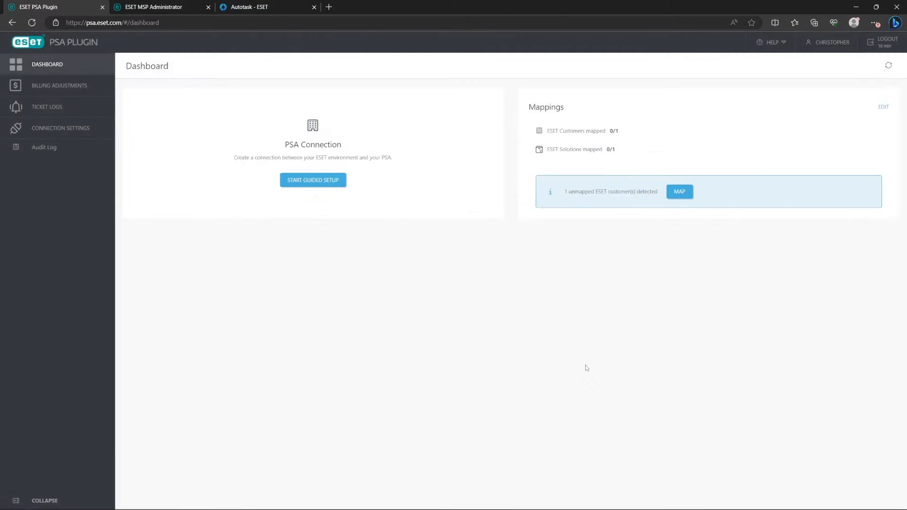
click(329, 183)
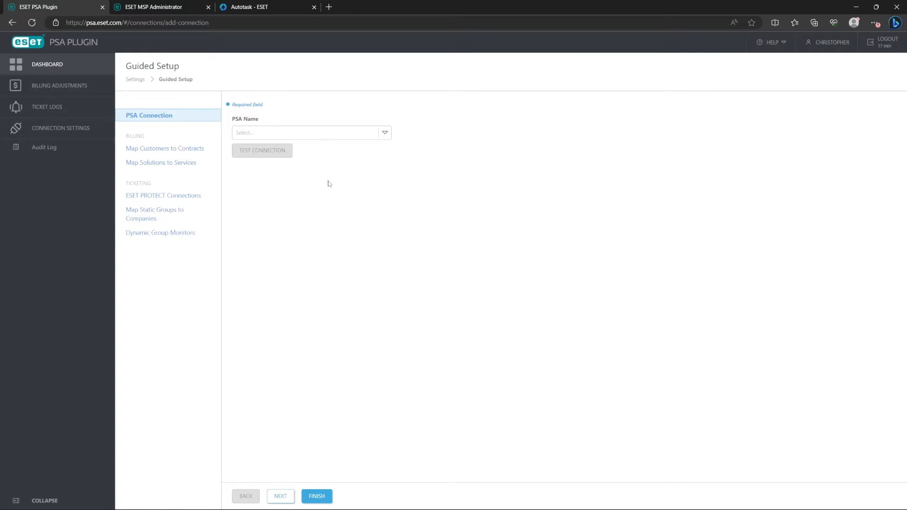
click(348, 139)
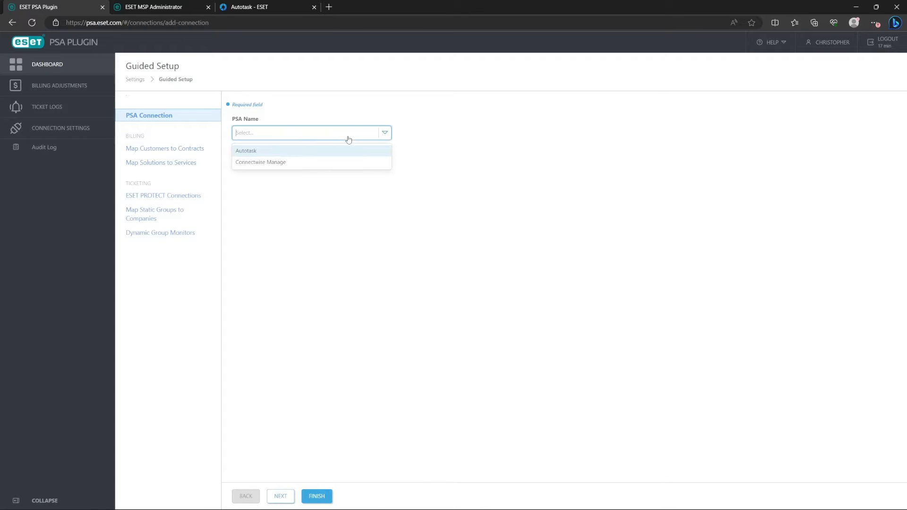
click(332, 152)
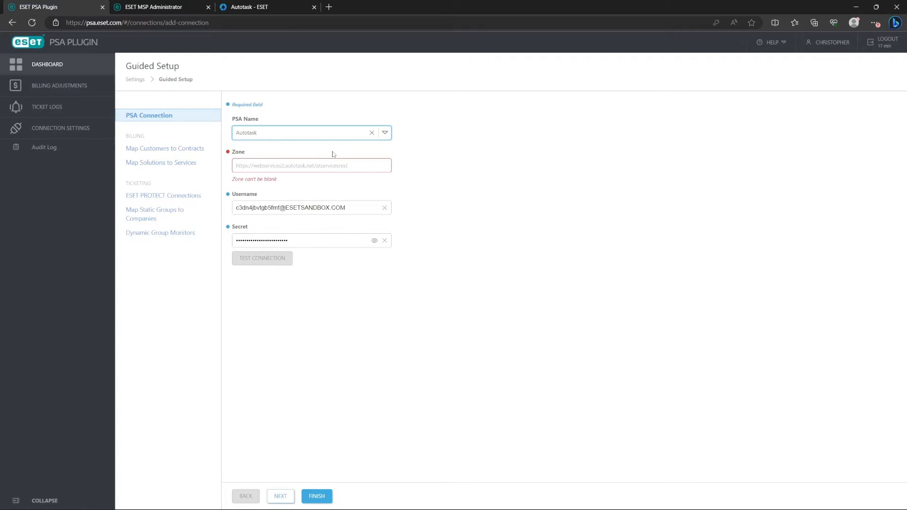
click(263, 160)
key(Down)
key(Return)
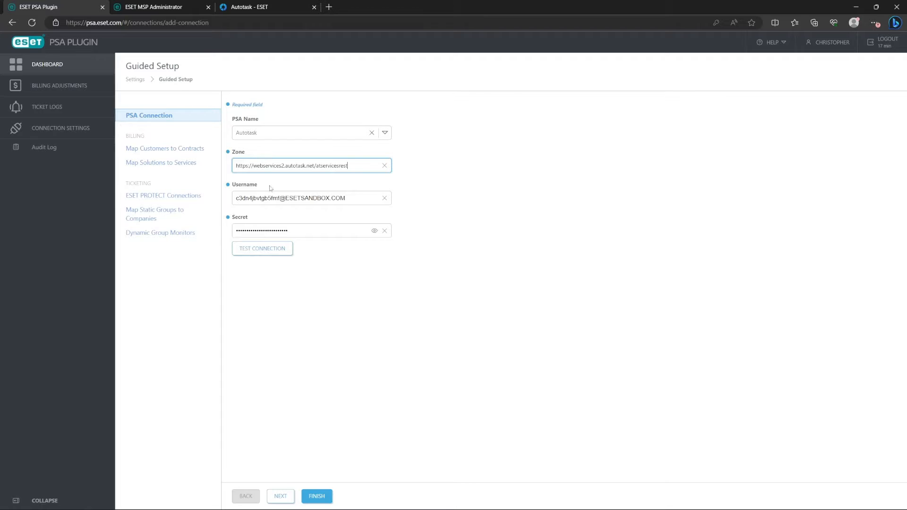
click(258, 249)
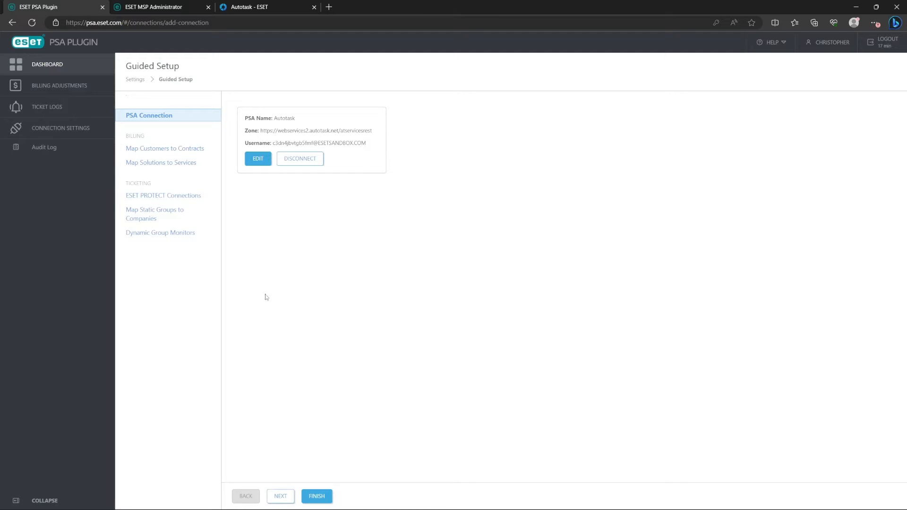
Map the ESET customer Christopher's Bakery to the PSA contract Christopher's Bakery and show the mapping's available actions.
click(280, 497)
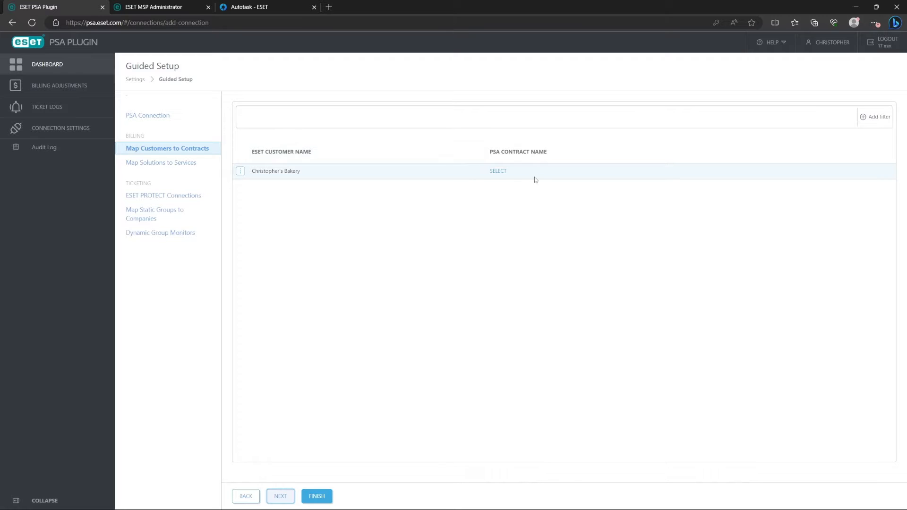
click(503, 172)
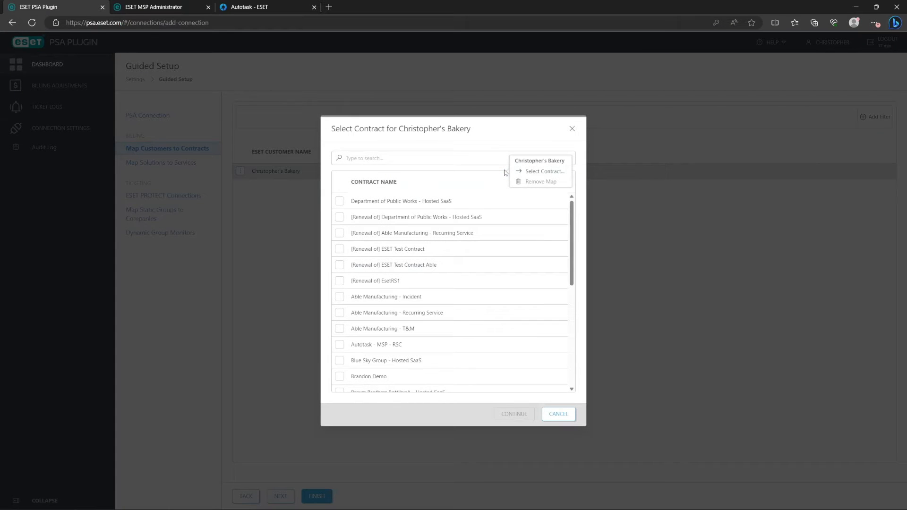
scroll(449, 259, down, 2)
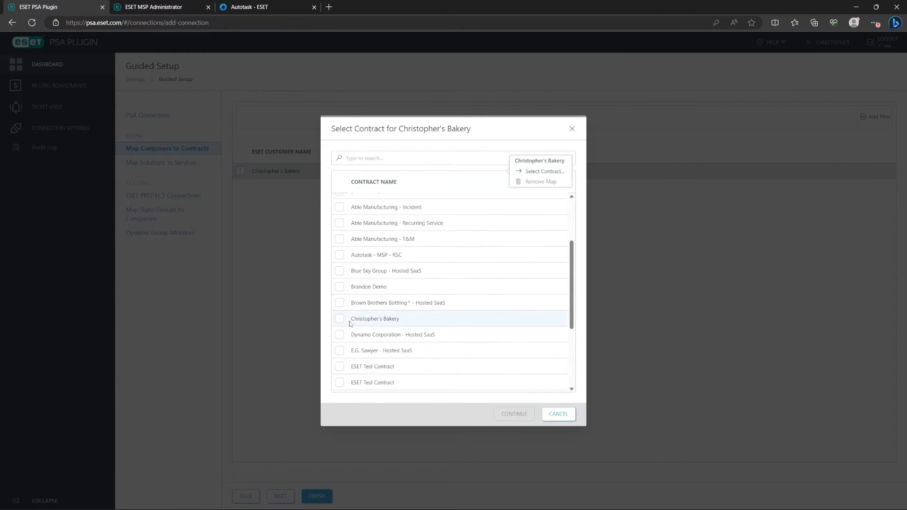
click(339, 319)
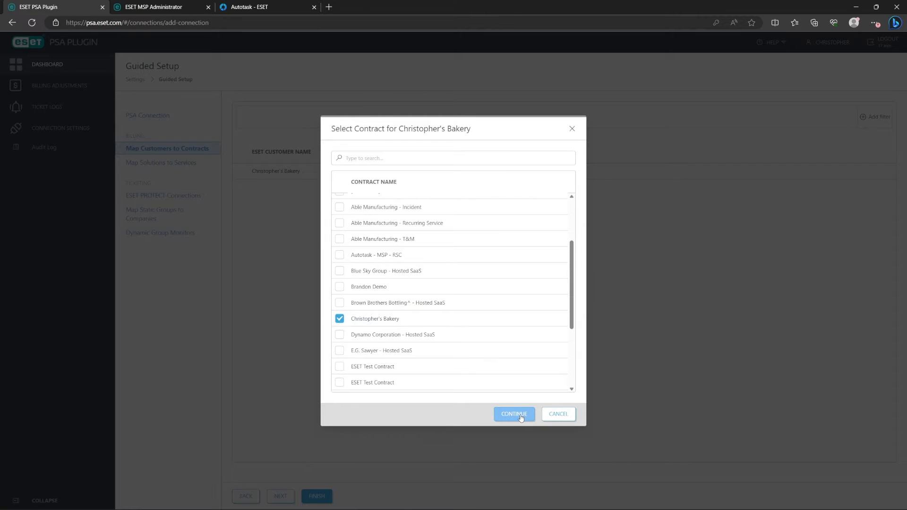
click(514, 414)
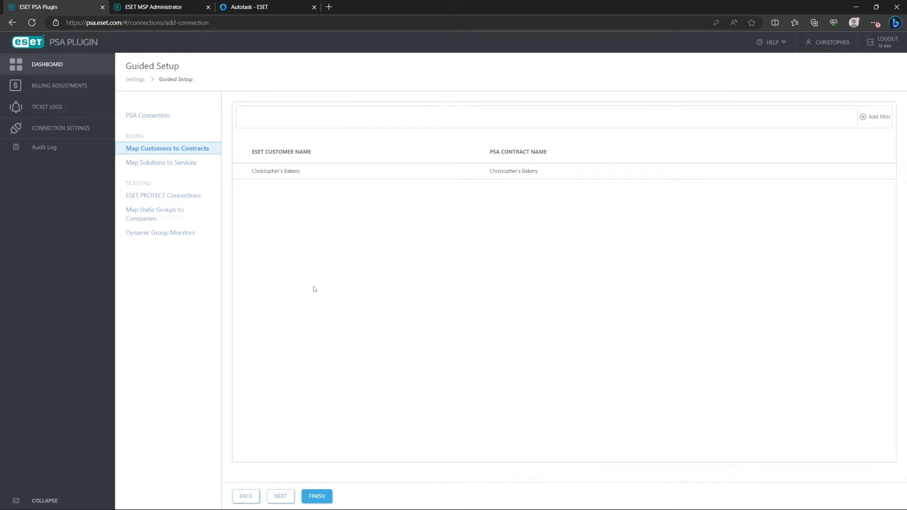
click(240, 173)
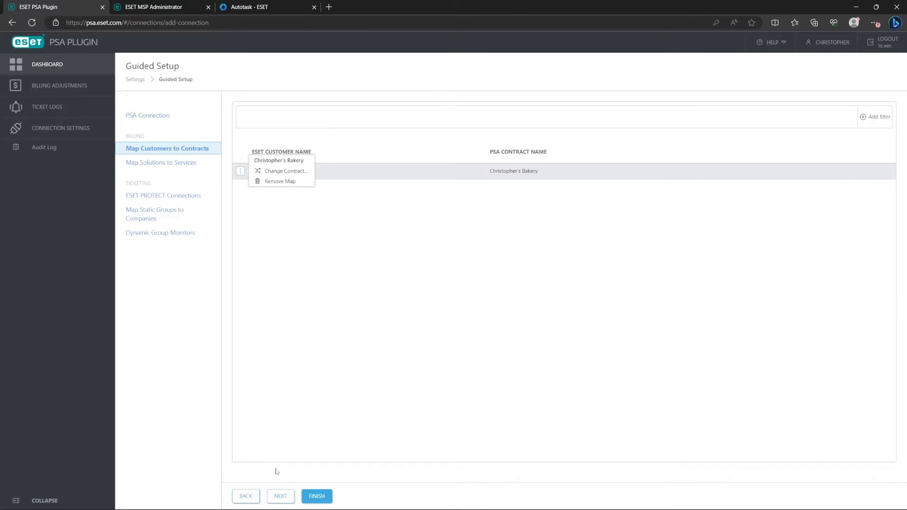
Map the ESET PROTECT Entry On-Prem solution to the PSA service ESET EEA.
click(280, 497)
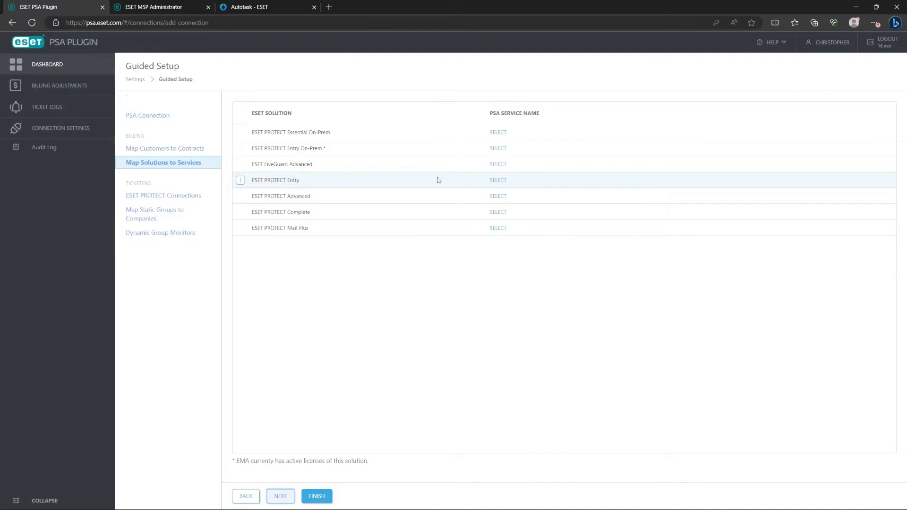
click(498, 149)
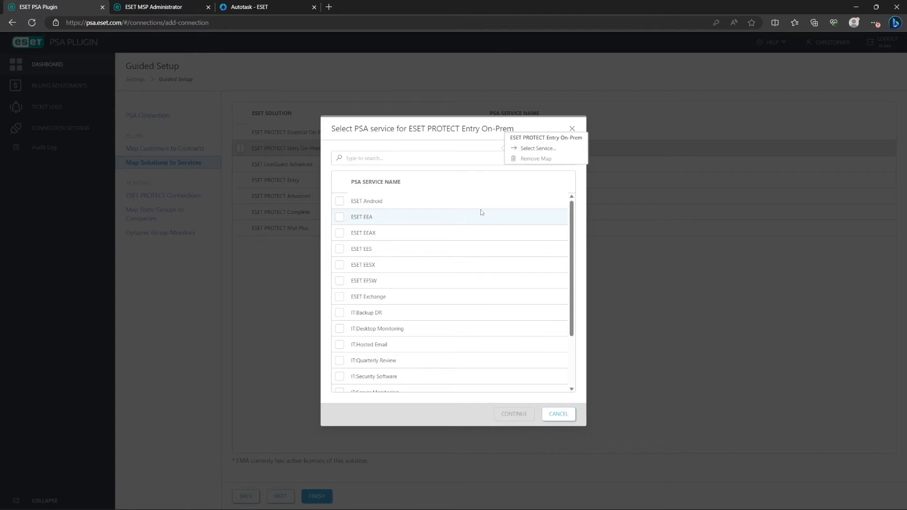
click(339, 217)
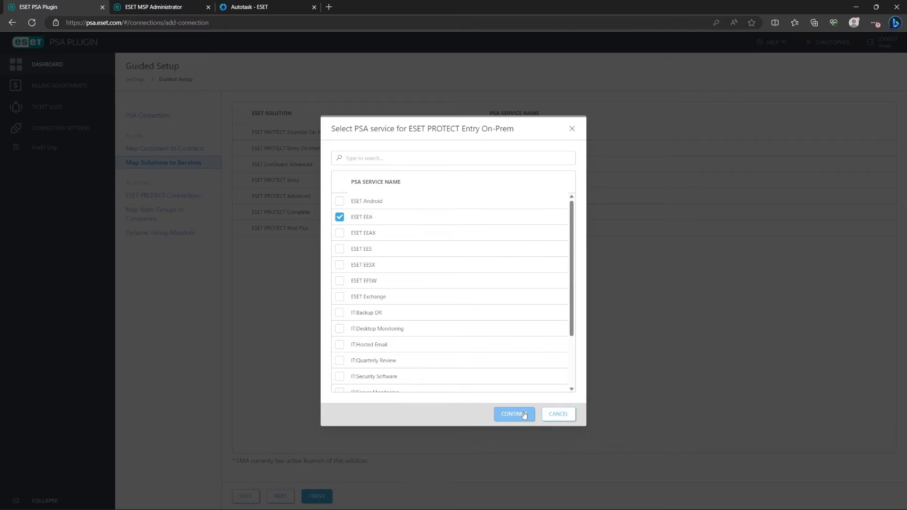
click(523, 415)
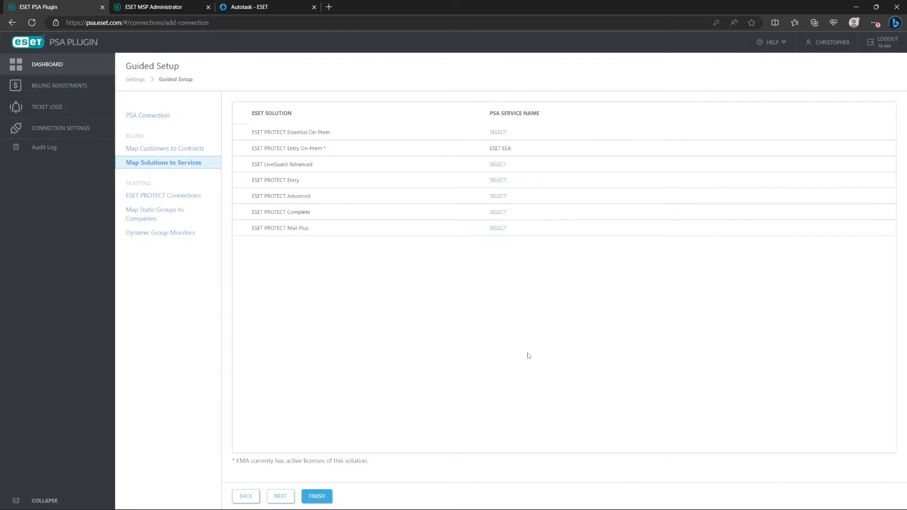
Add an ESET PROTECT server connection named ChristopherProtect and copy its API key.
click(282, 496)
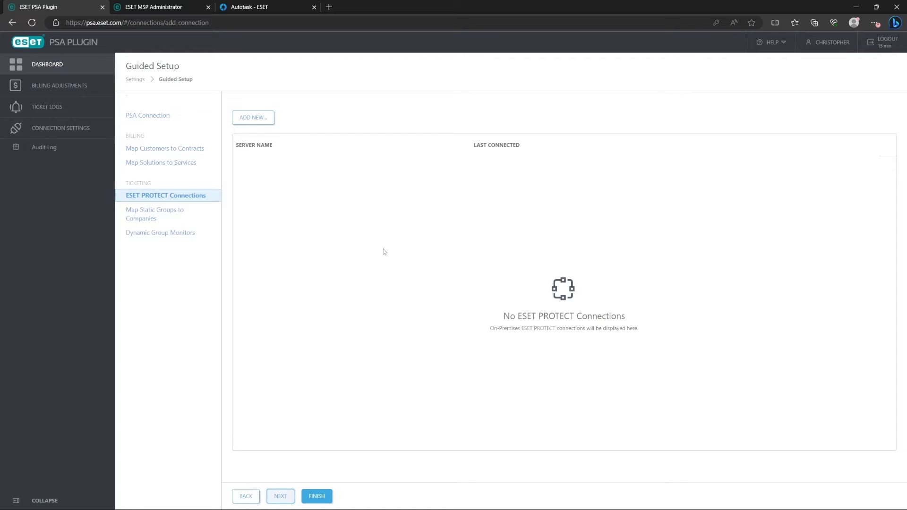
click(267, 122)
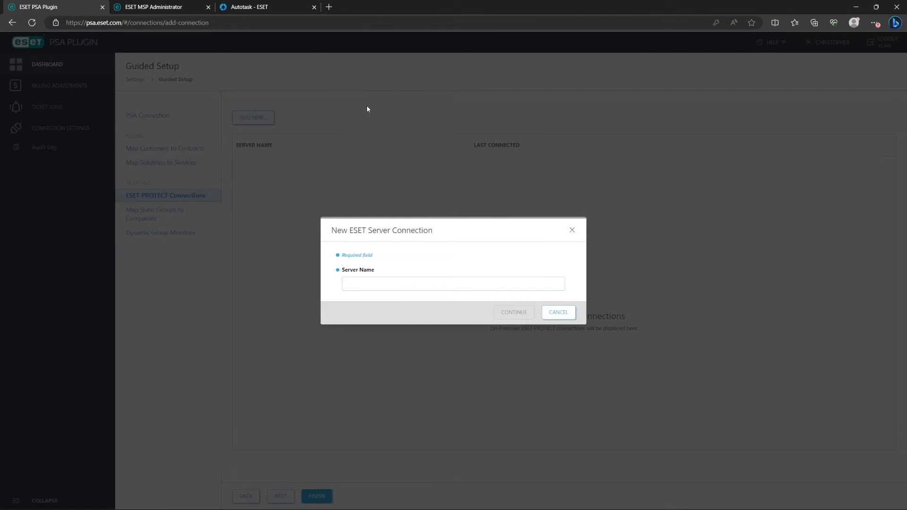
click(371, 286)
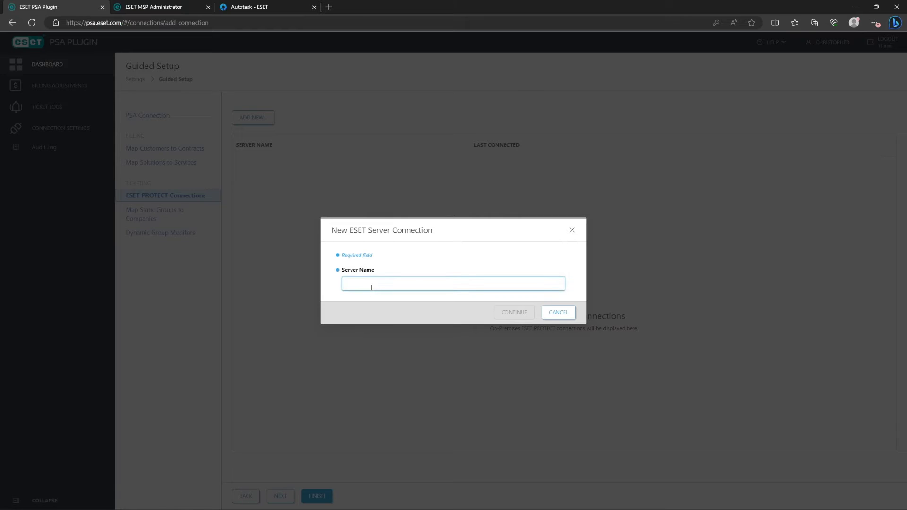
text(ChristopherProt)
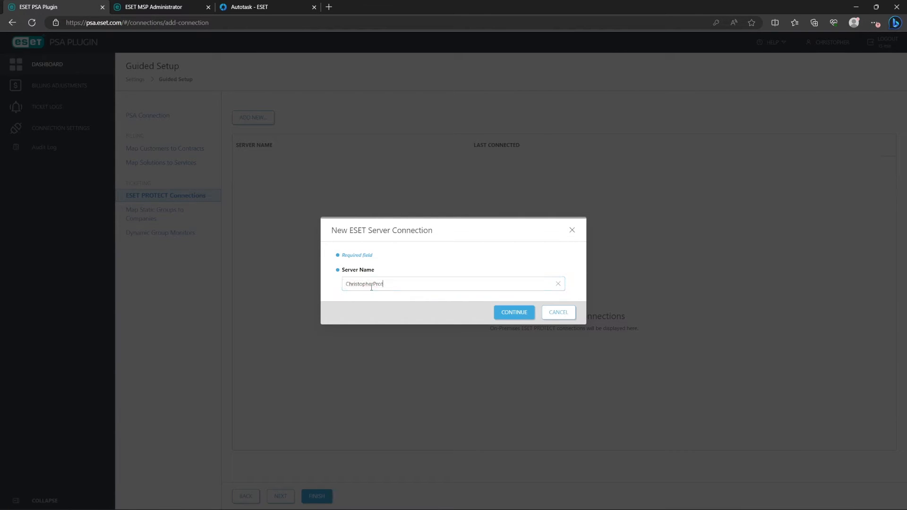
text(ect)
click(508, 311)
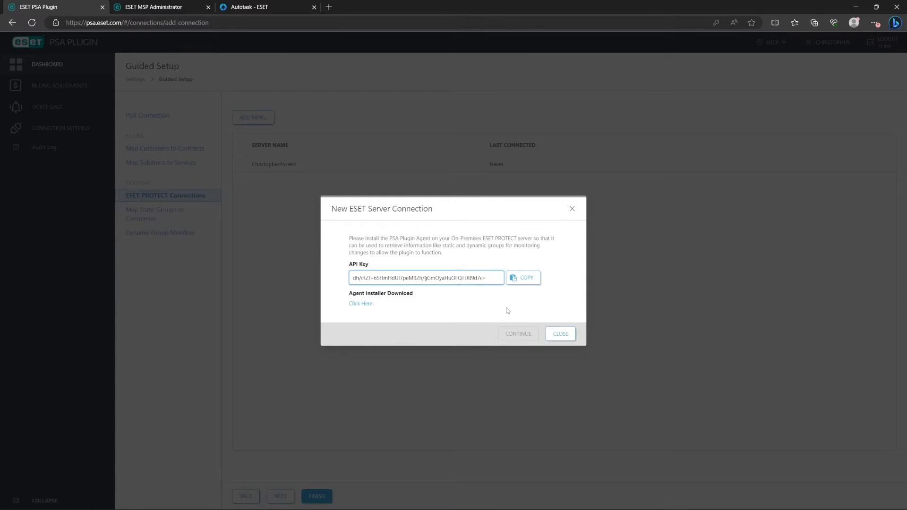
click(518, 280)
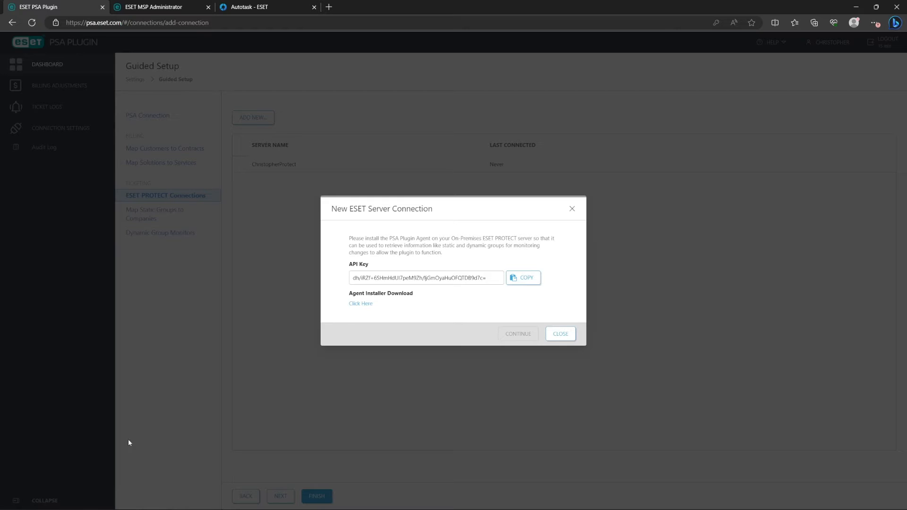
Switch to the ErmmiTest-WindowsServer22 virtual machine in VMware Workstation and install the ESET PSA Plugin Agent in the default folder, accepting the license agreement.
mouse_move(114, 508)
mouse_move(128, 504)
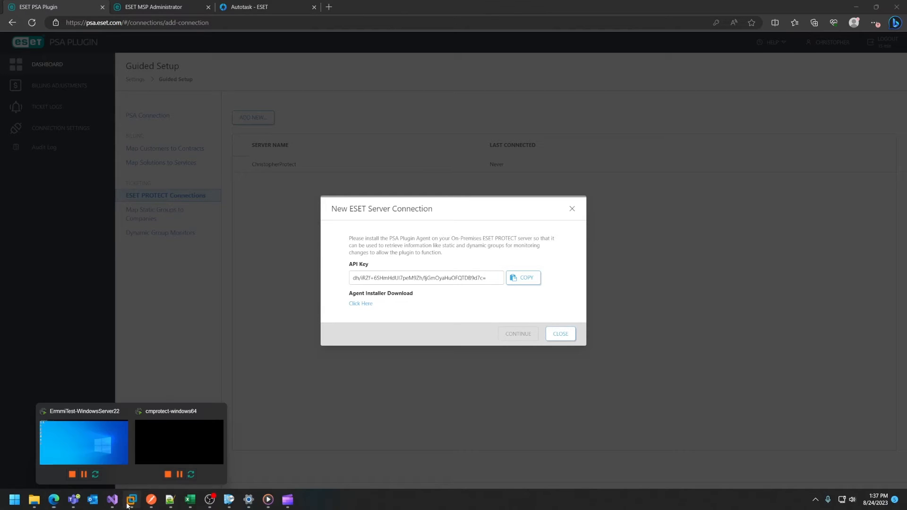
click(112, 441)
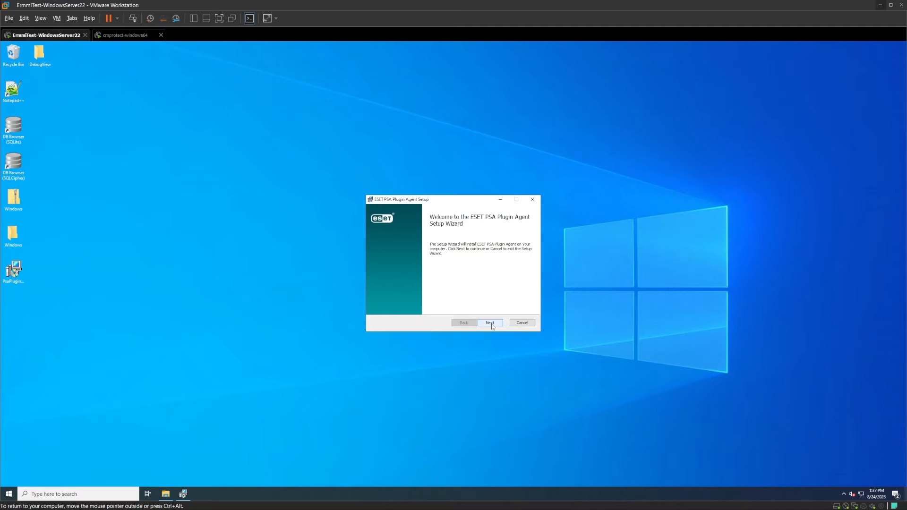
click(491, 323)
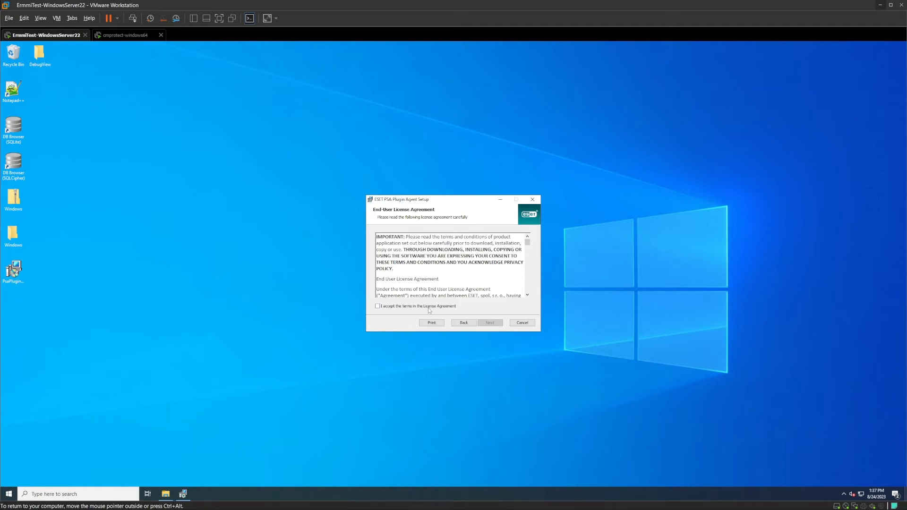
click(429, 308)
click(488, 326)
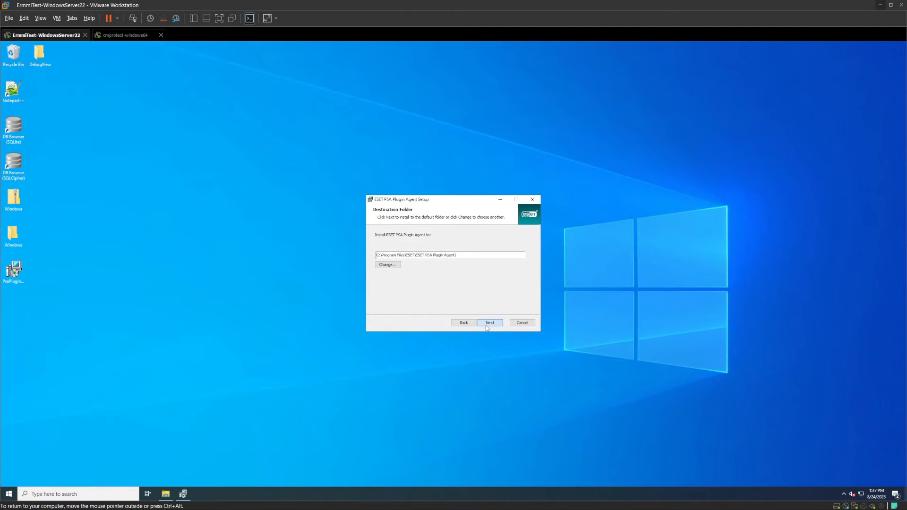
click(488, 323)
click(488, 323)
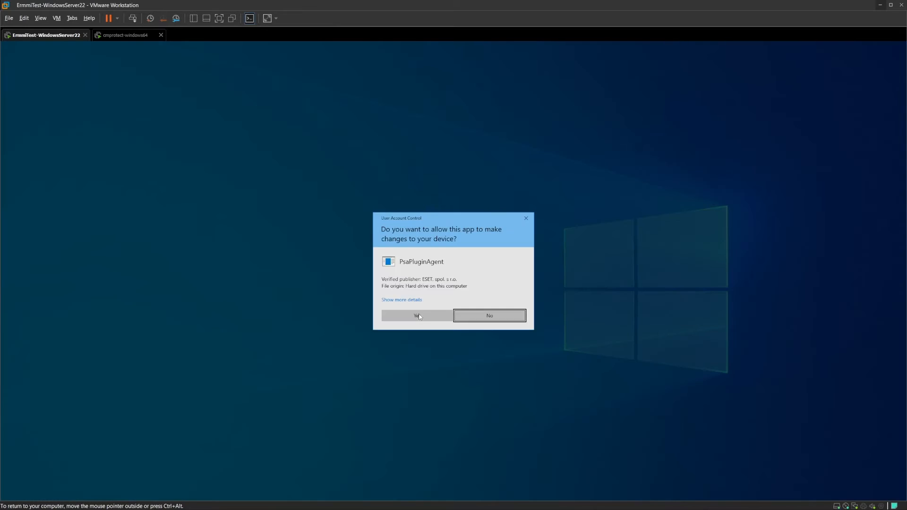
click(417, 316)
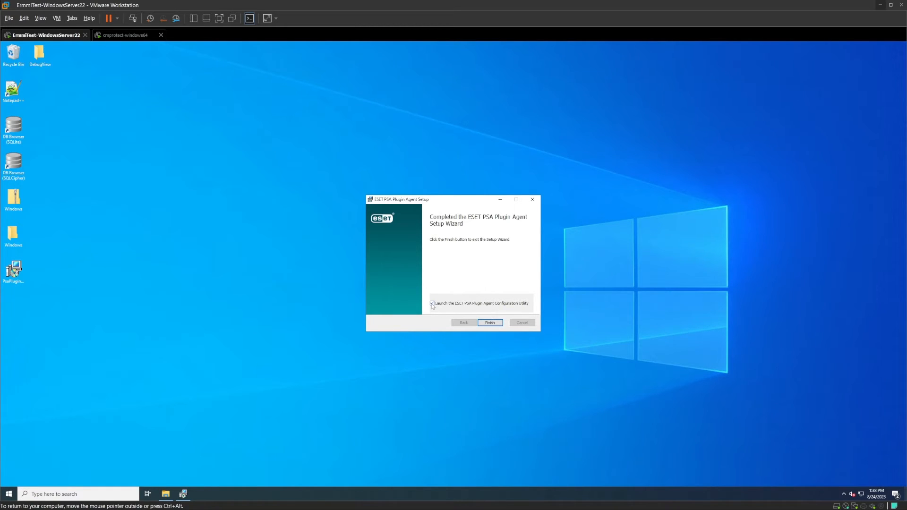
Finish the agent setup with the Configuration Utility launch option enabled, allow it to make changes, and move its window aside.
click(493, 323)
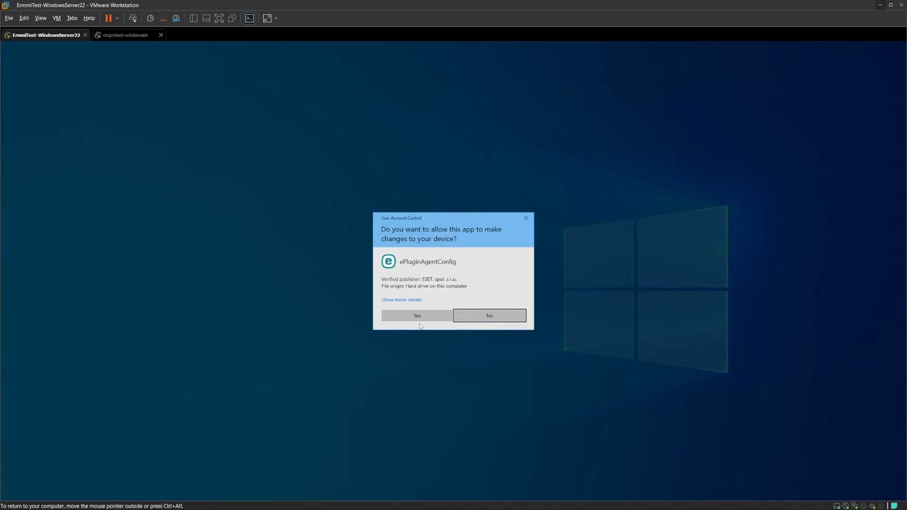
click(418, 319)
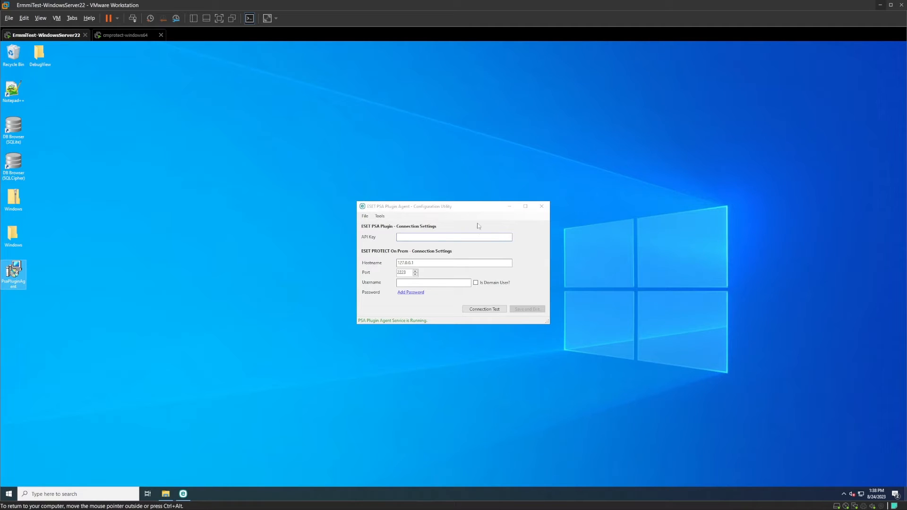
drag(478, 206, 386, 202)
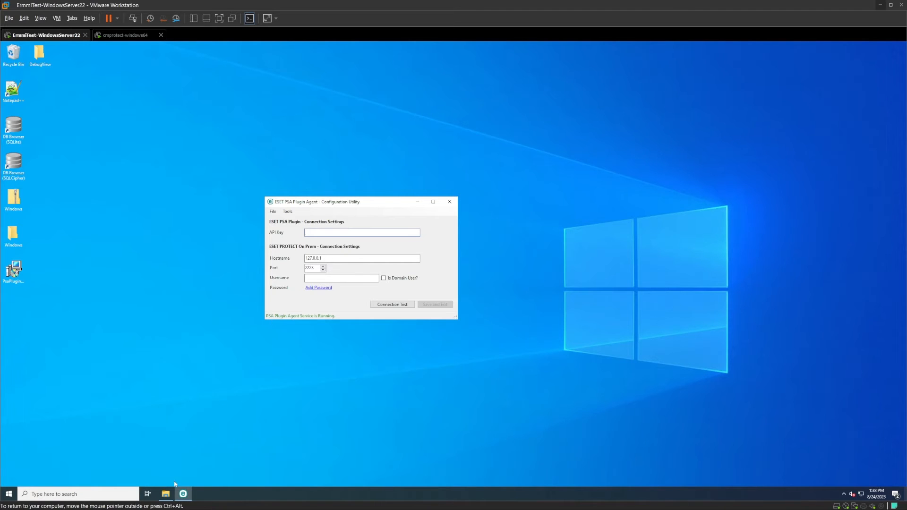
Locate the ePluginAgentConfig application in the ESET PSA Plugin Agent program folder and minimize the folder window.
mouse_move(166, 494)
click(167, 461)
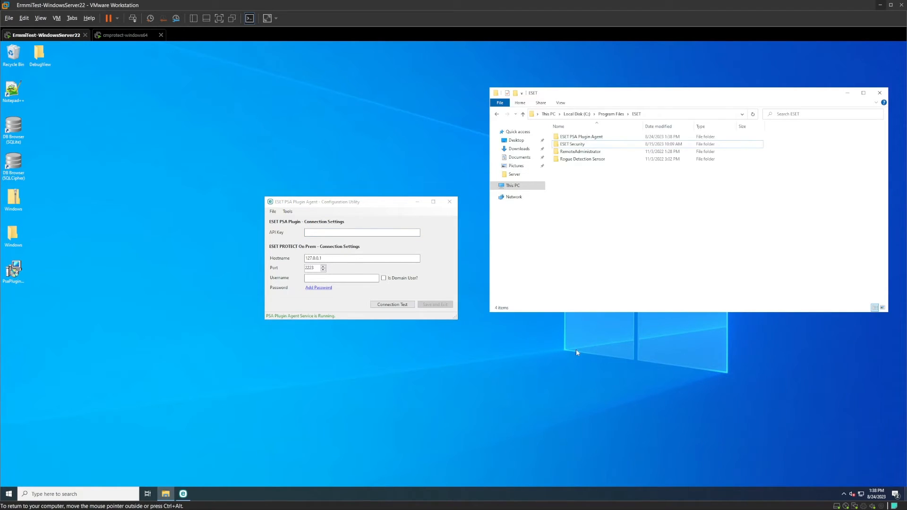
double_click(641, 136)
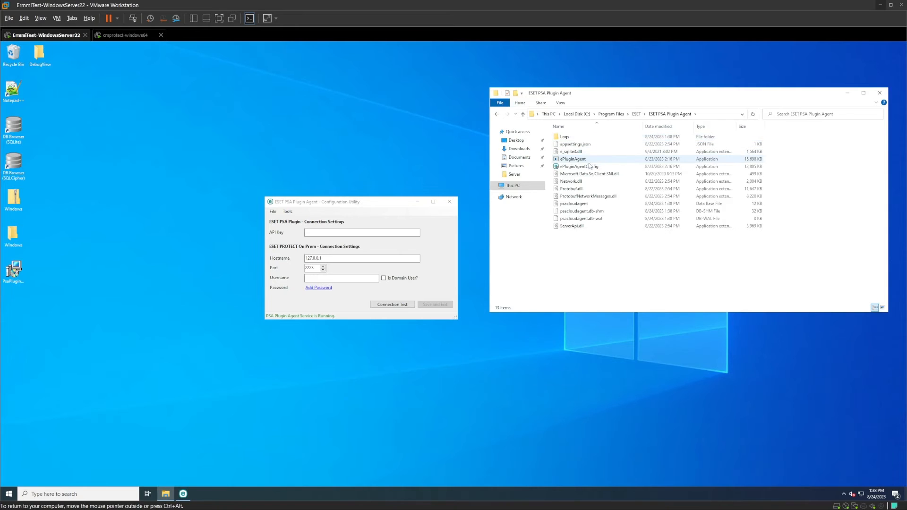
click(591, 166)
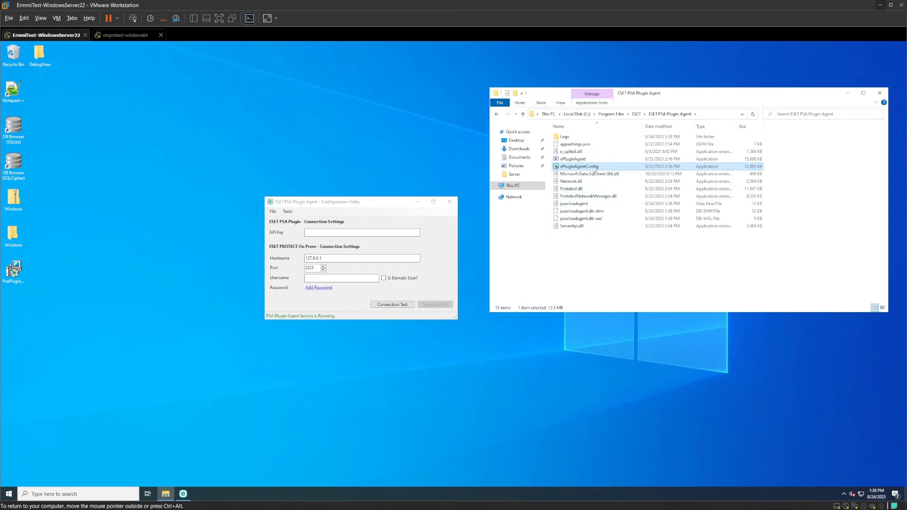
click(849, 93)
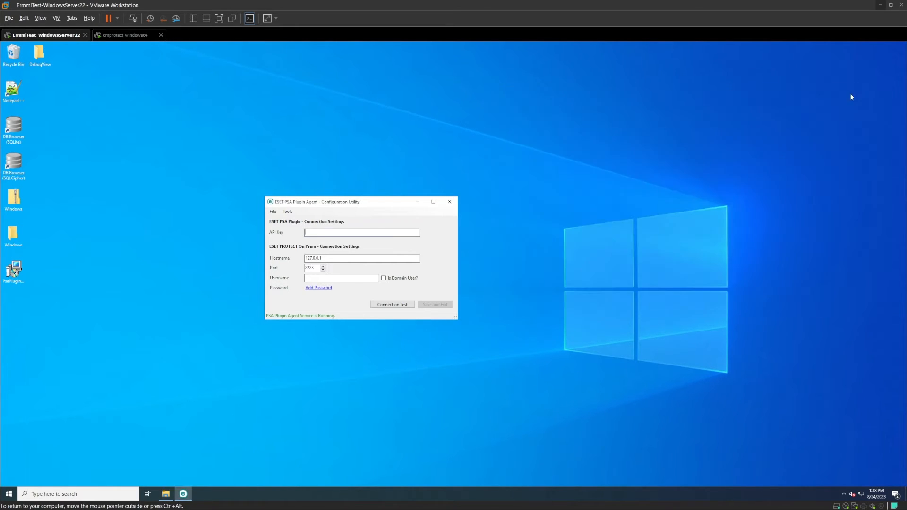
Reposition the Configuration Utility window and paste the copied API key into the PSA Plugin connection settings.
drag(368, 201, 428, 193)
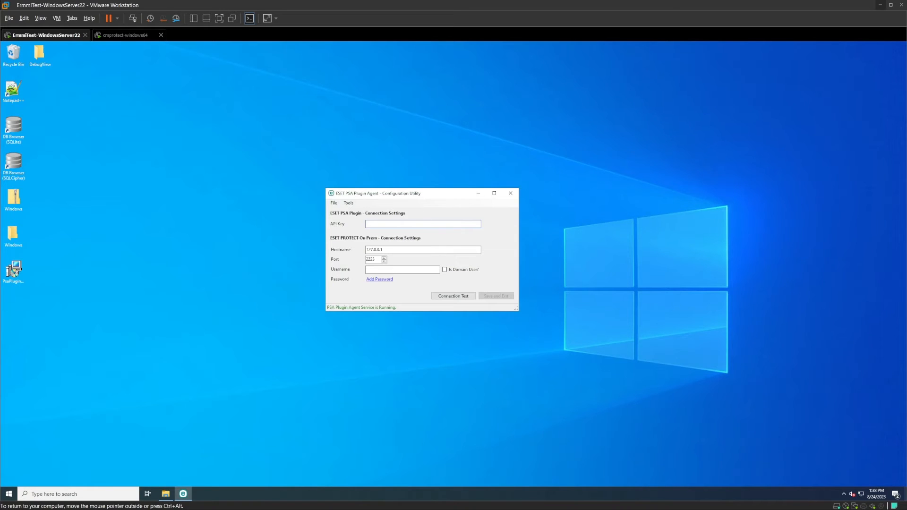
key(ctrl+v)
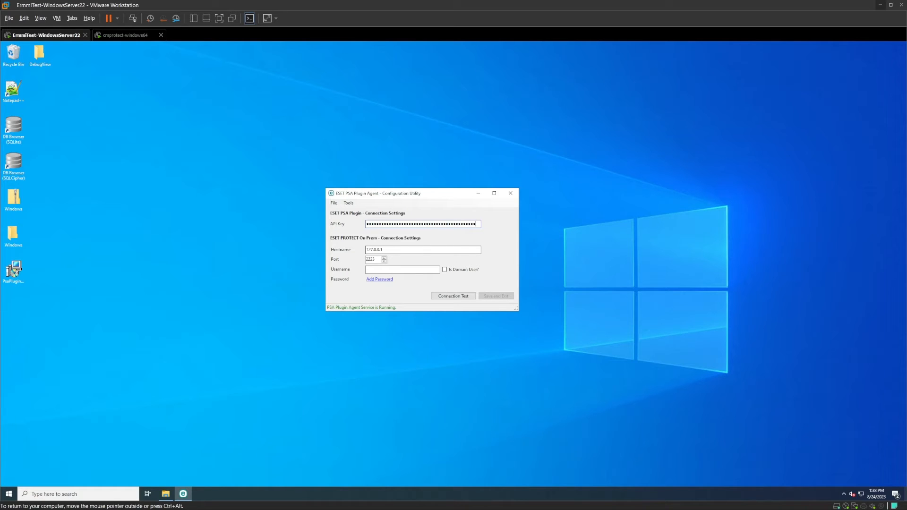
key(Tab)
Enter Administrator as the ESET PROTECT username, add the connection password, and test and save the agent configuration.
click(376, 270)
text(Administrator)
click(381, 279)
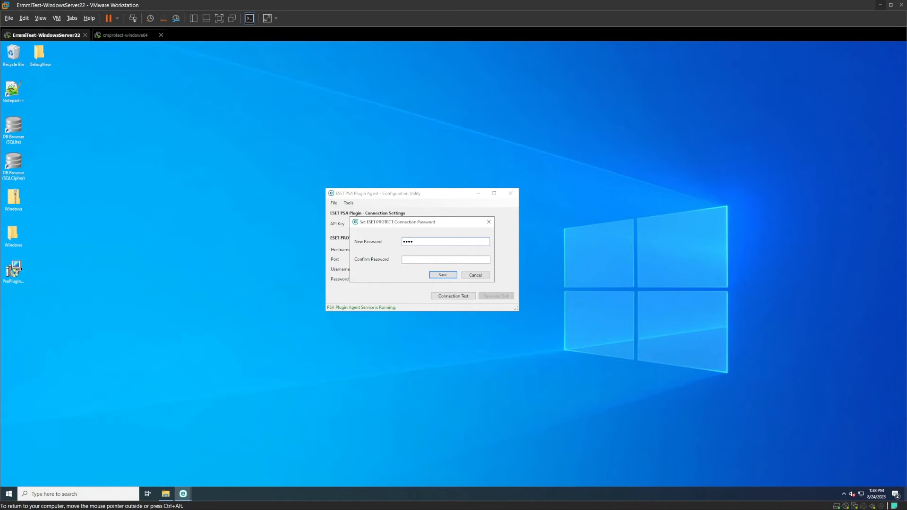
text(••••••••••••)
key(Return)
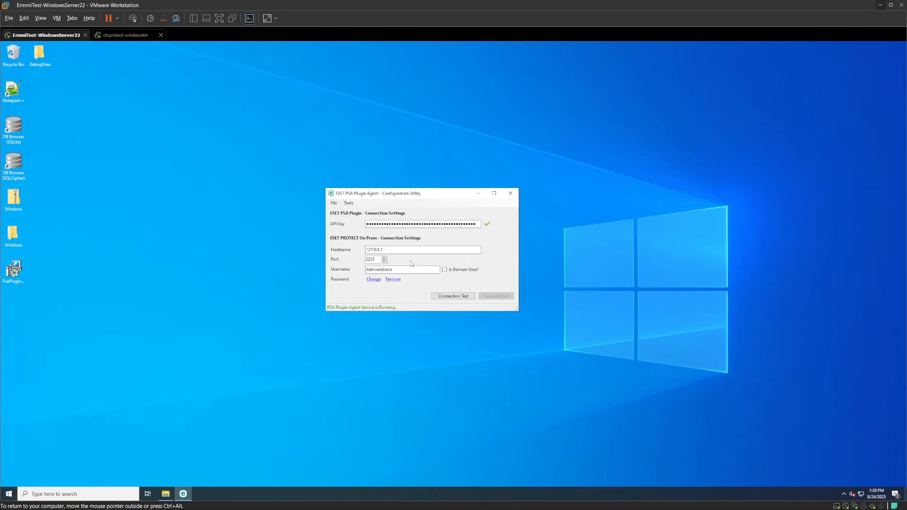
click(452, 298)
click(496, 296)
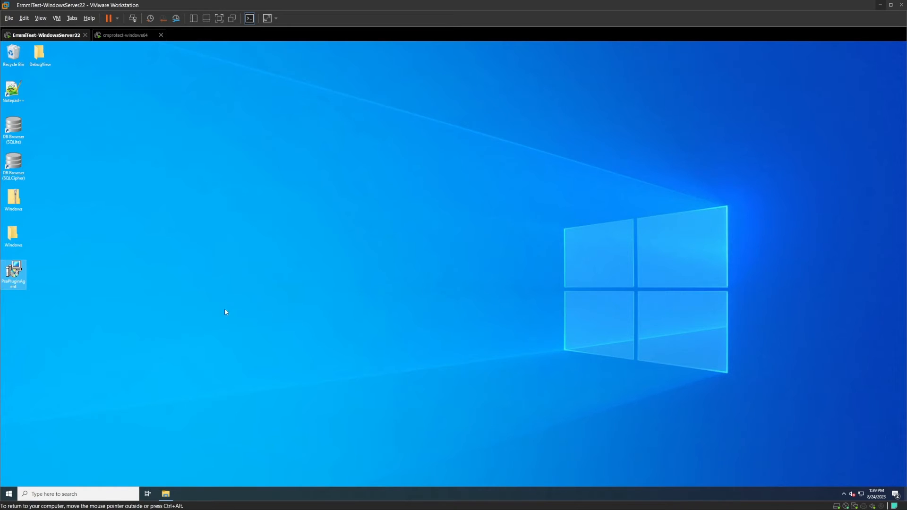
Switch to the ESET PSA Plugin in the browser, dismiss the new server connection dialog and advance to the static group mapping.
click(54, 500)
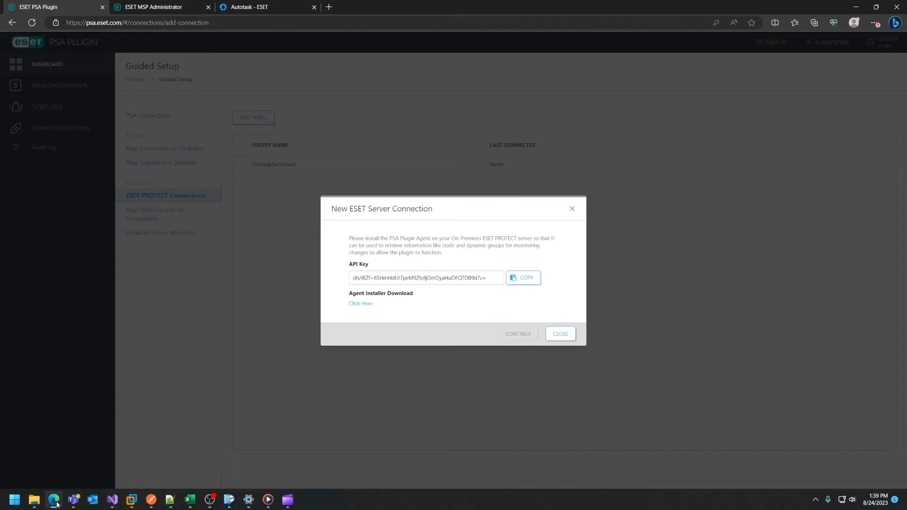
click(560, 334)
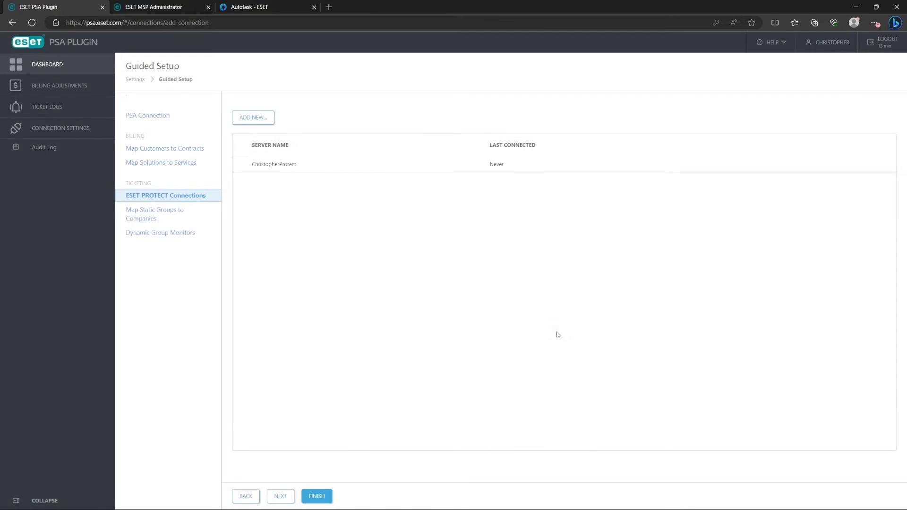
click(280, 496)
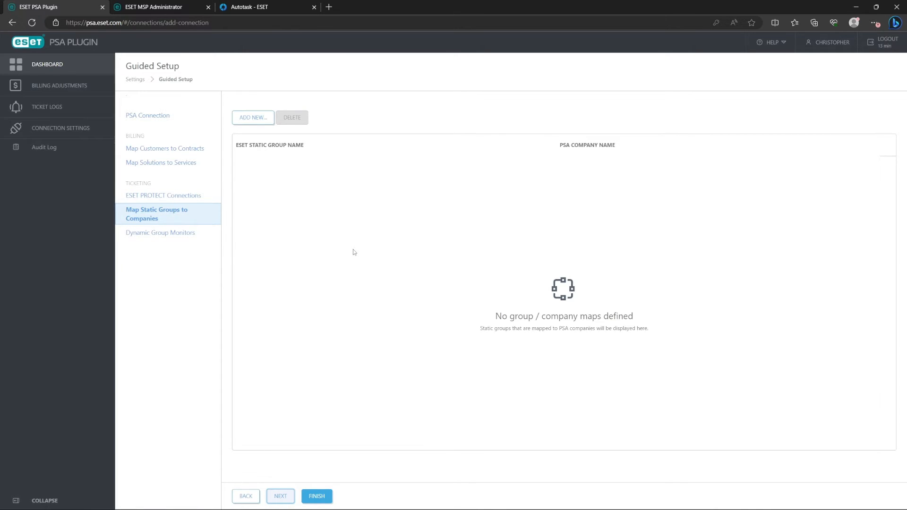
Map the static group Testing A to the PSA company that bears the signed-in user's name.
click(253, 118)
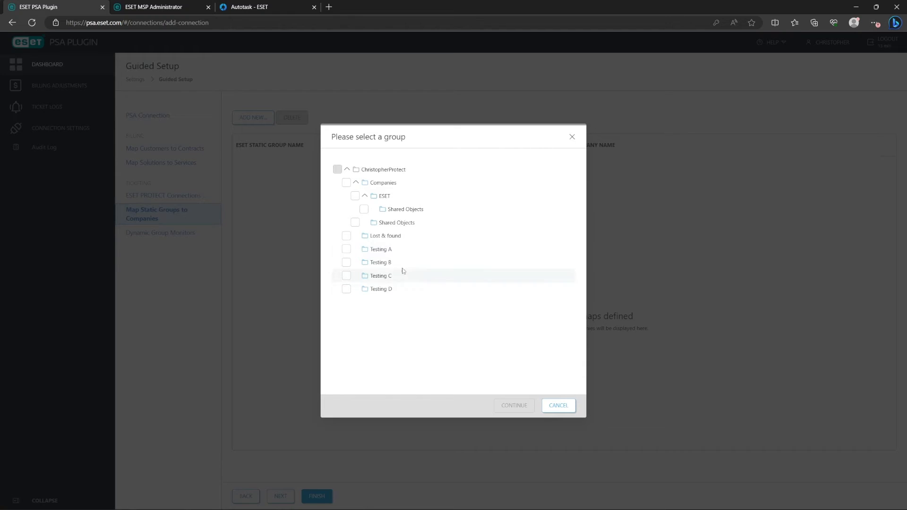
click(347, 250)
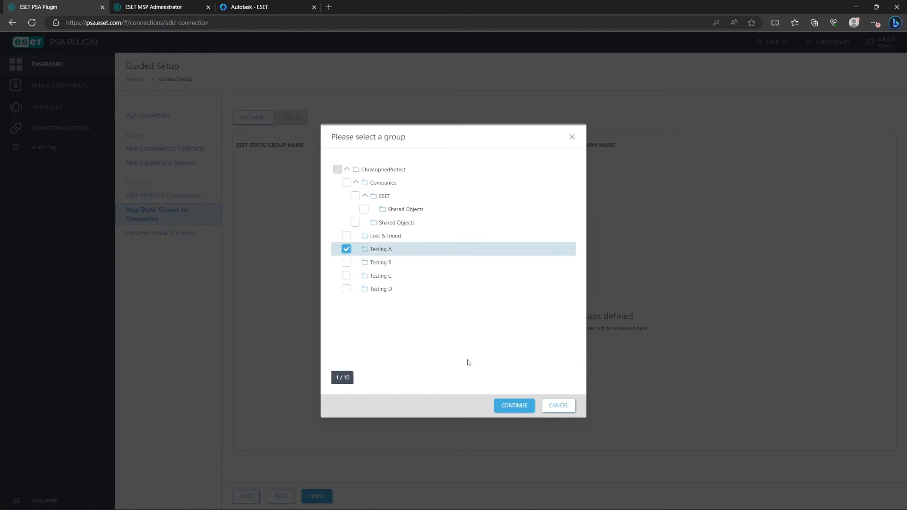
click(513, 410)
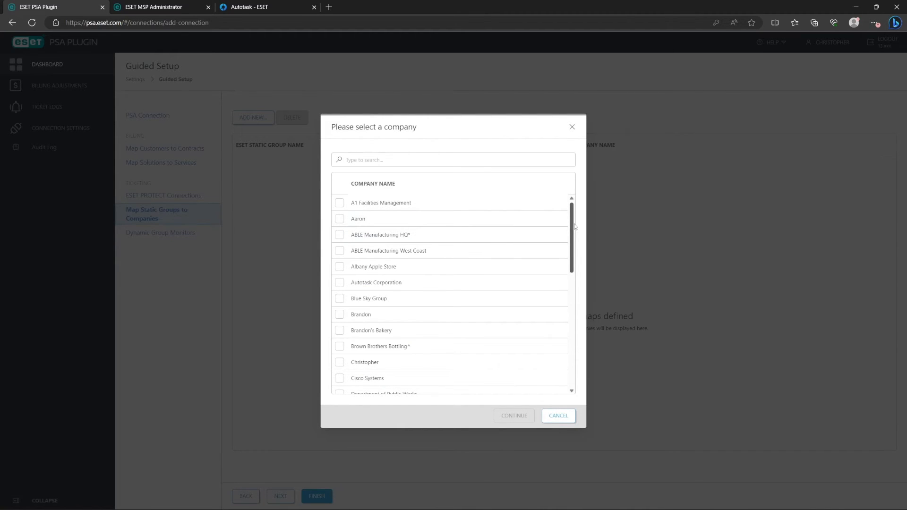
drag(570, 223, 570, 237)
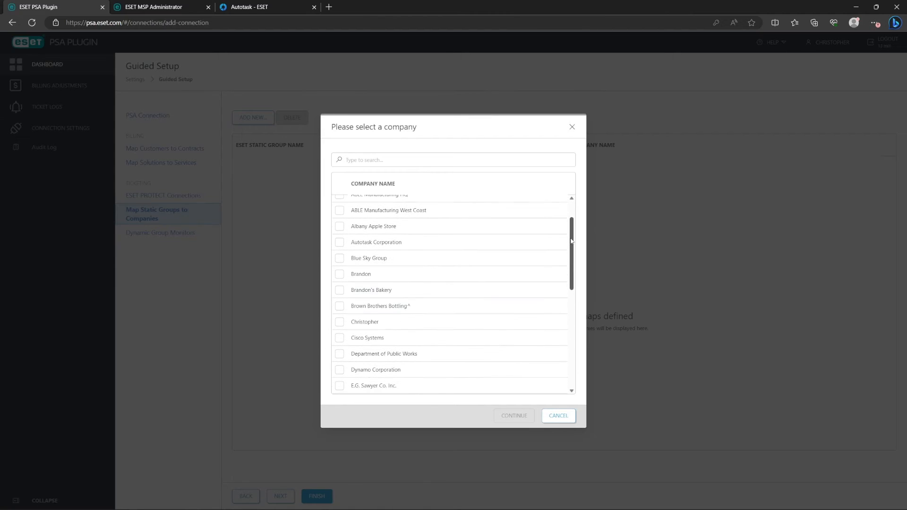
click(339, 322)
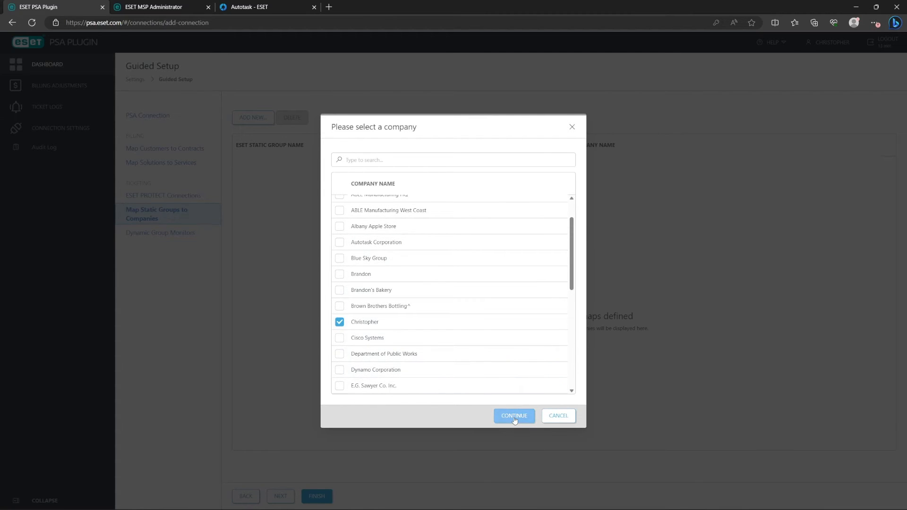
click(498, 415)
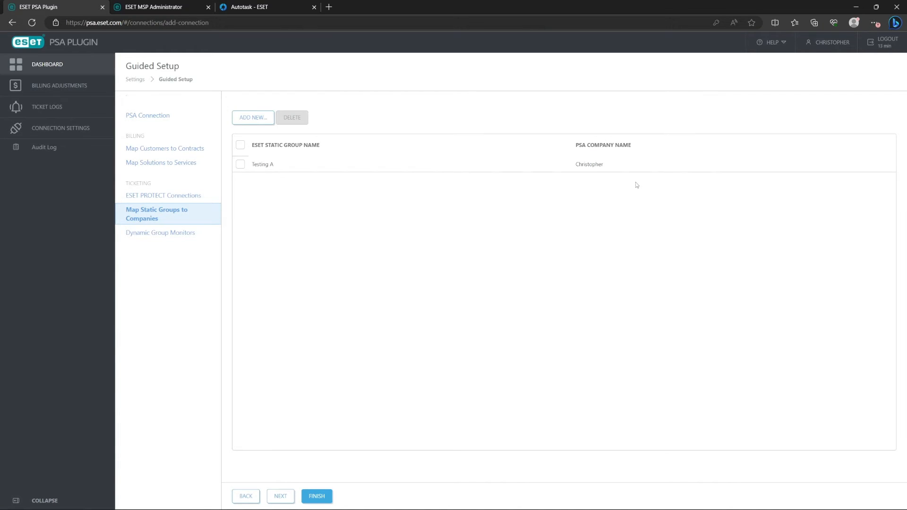
Map the static group Testing B to the same PSA company as Testing A.
click(264, 117)
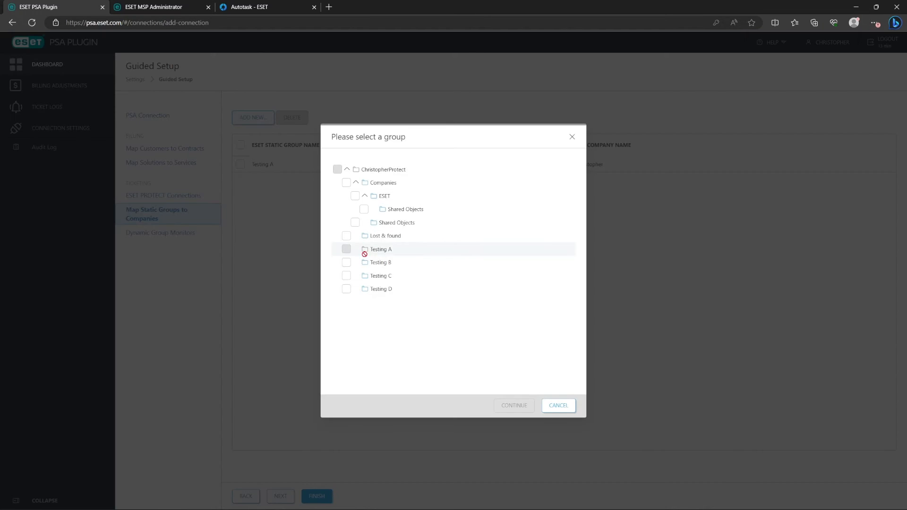
click(346, 262)
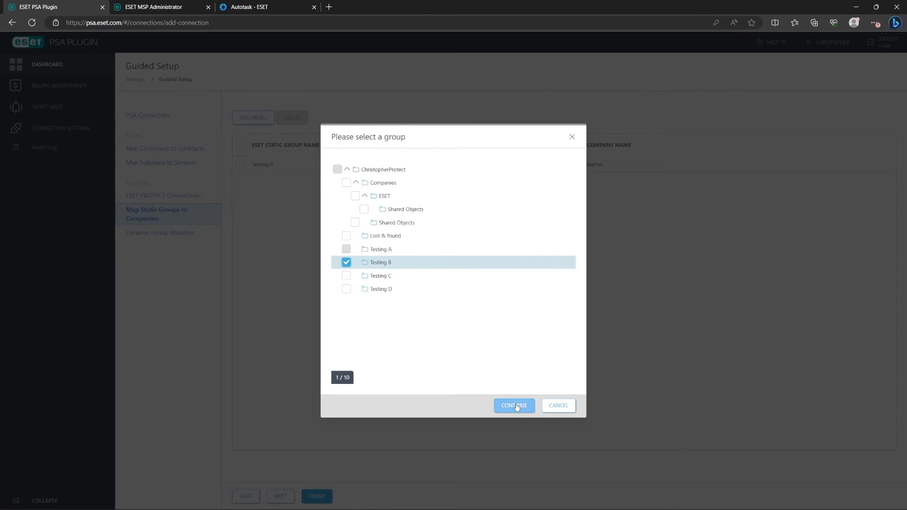
click(514, 405)
click(399, 363)
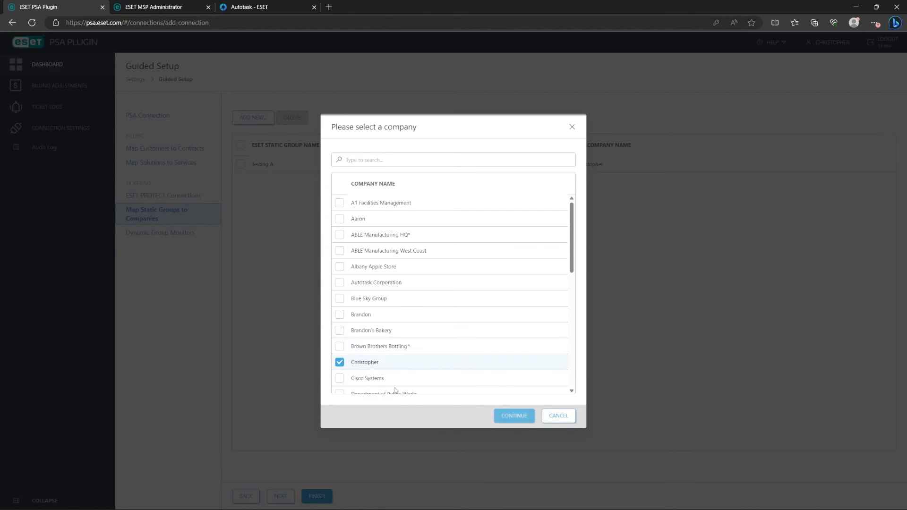
click(528, 420)
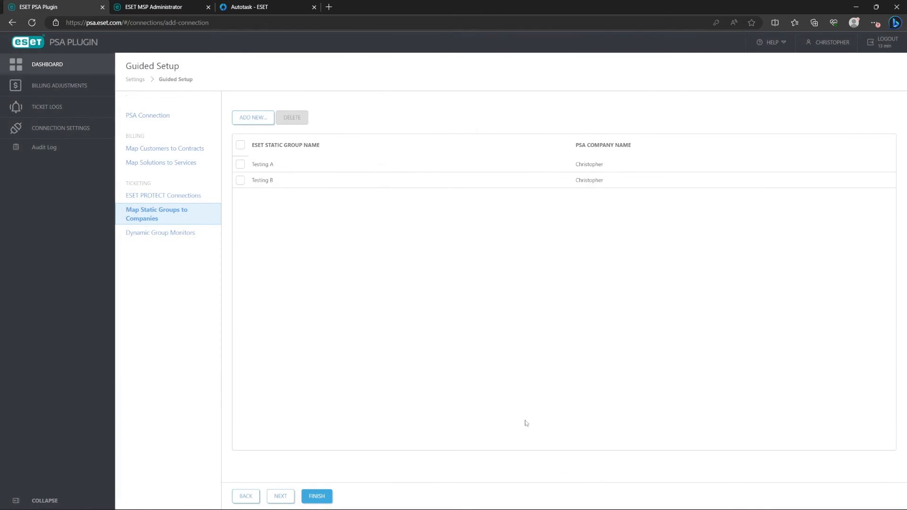
Delete the Testing B group mapping.
click(241, 181)
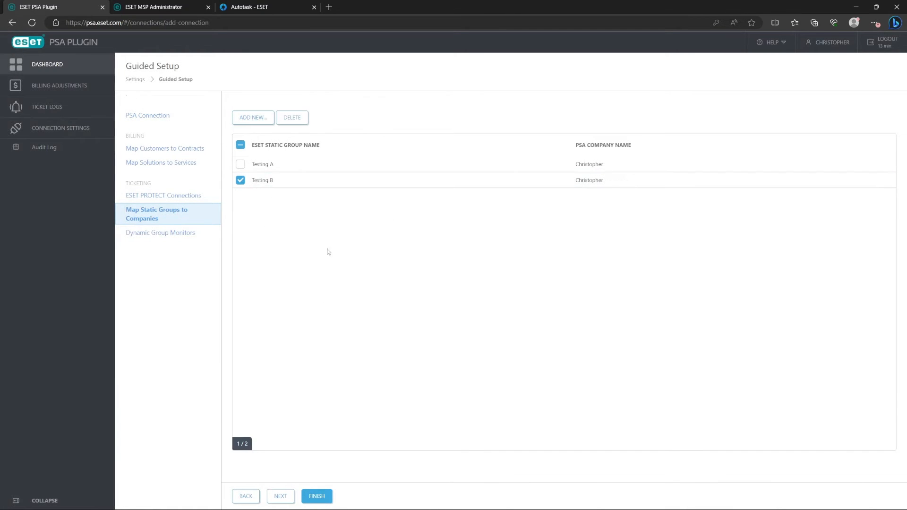
click(293, 118)
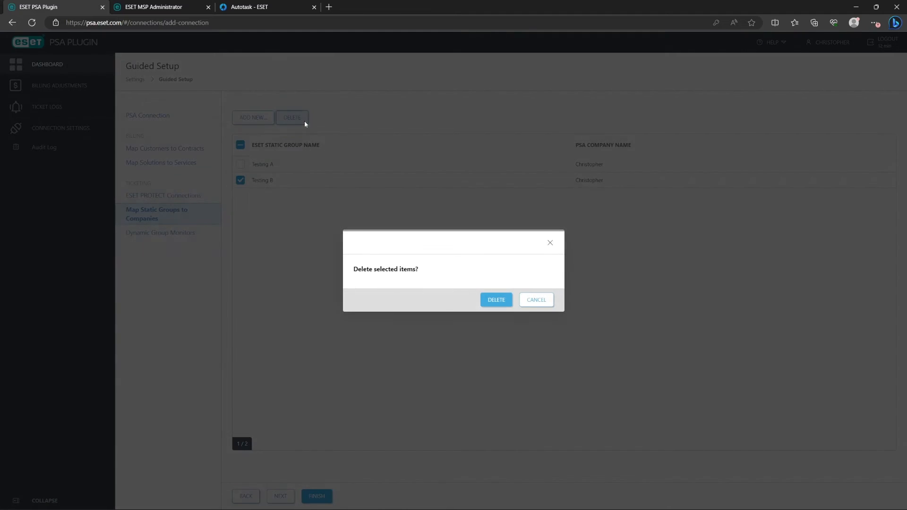
click(504, 302)
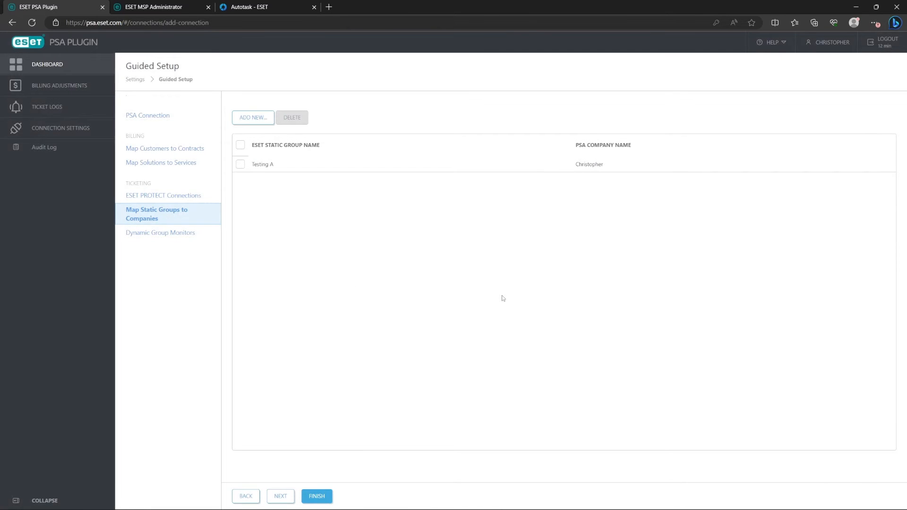
Advance to the dynamic group monitors and start a new monitor for the Unactivated security product group.
click(280, 497)
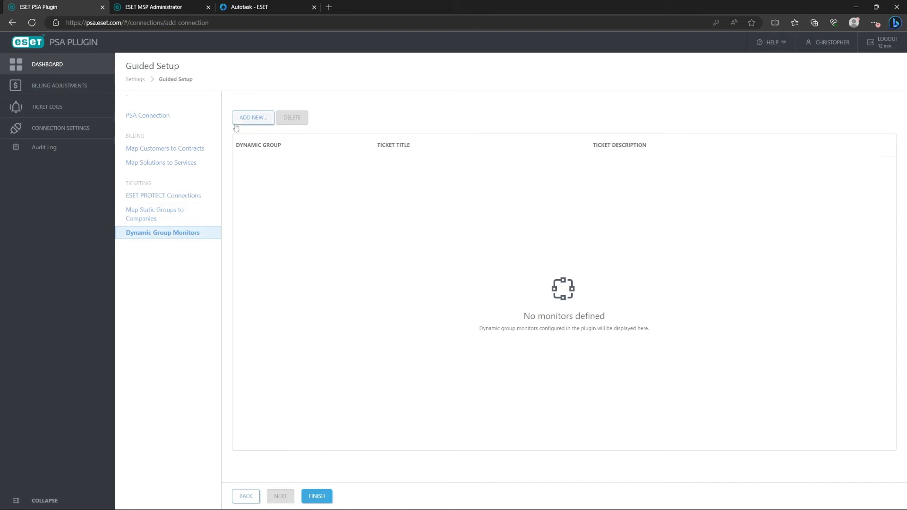
click(253, 117)
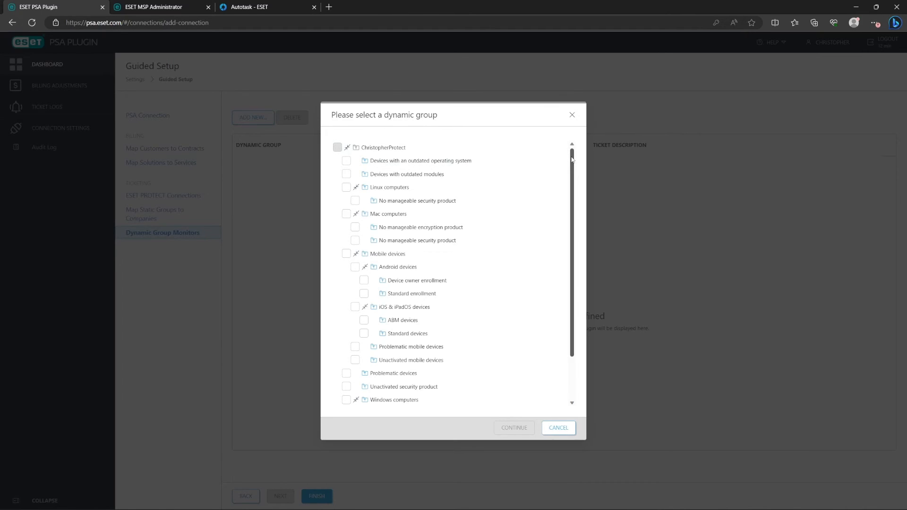
scroll(520, 213, down, 2)
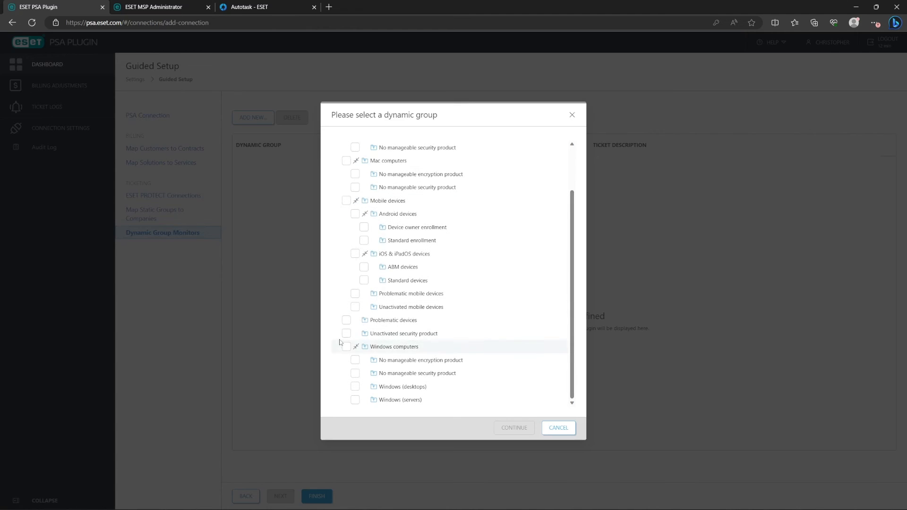
click(346, 334)
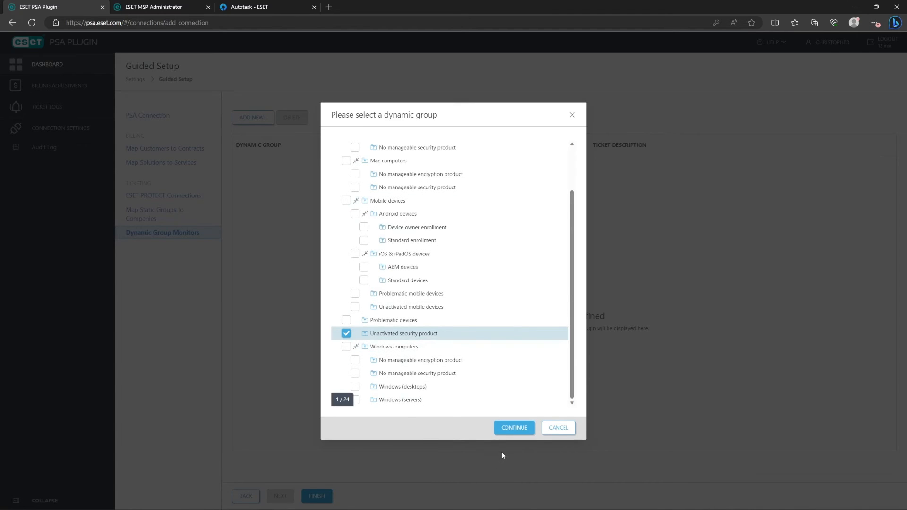
click(507, 434)
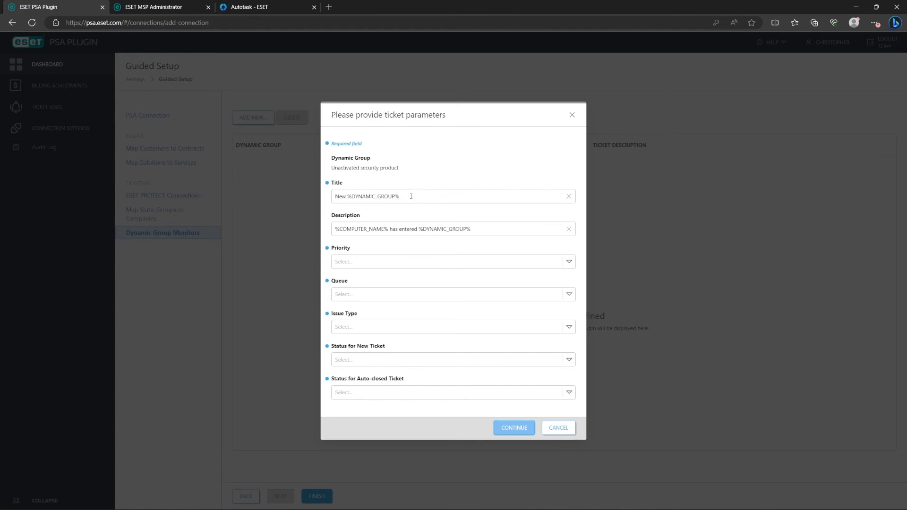
Check the title and description placeholders, and set the ticket priority to High, queue to IT:Level I and issue type to SW:Support.
drag(405, 196, 347, 200)
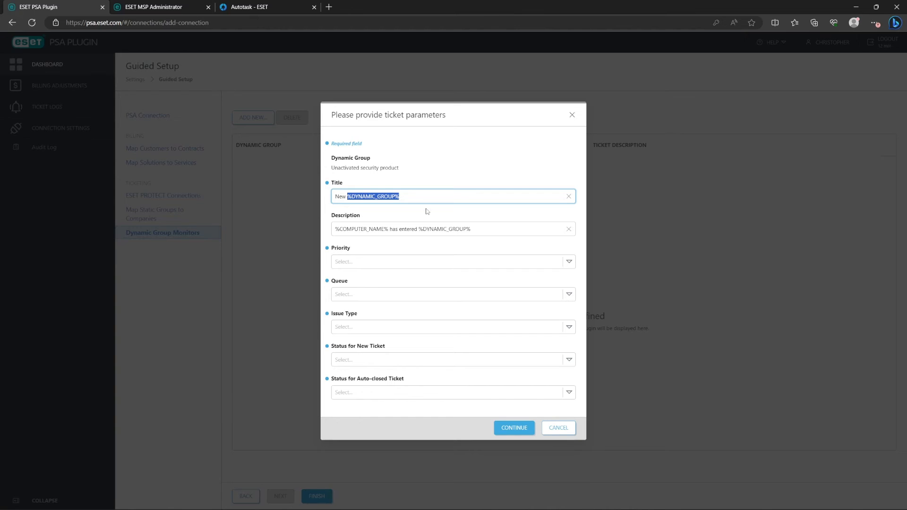
click(386, 229)
drag(385, 230, 334, 230)
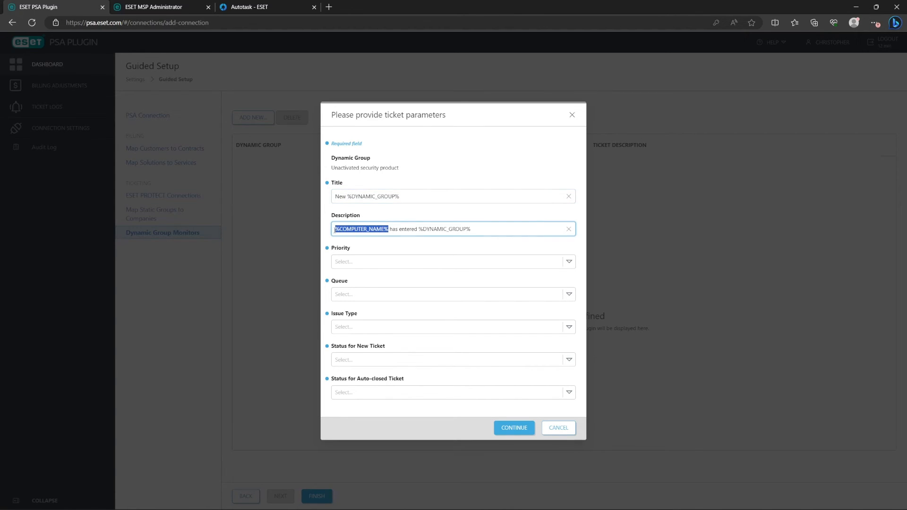
click(380, 263)
click(358, 280)
click(360, 294)
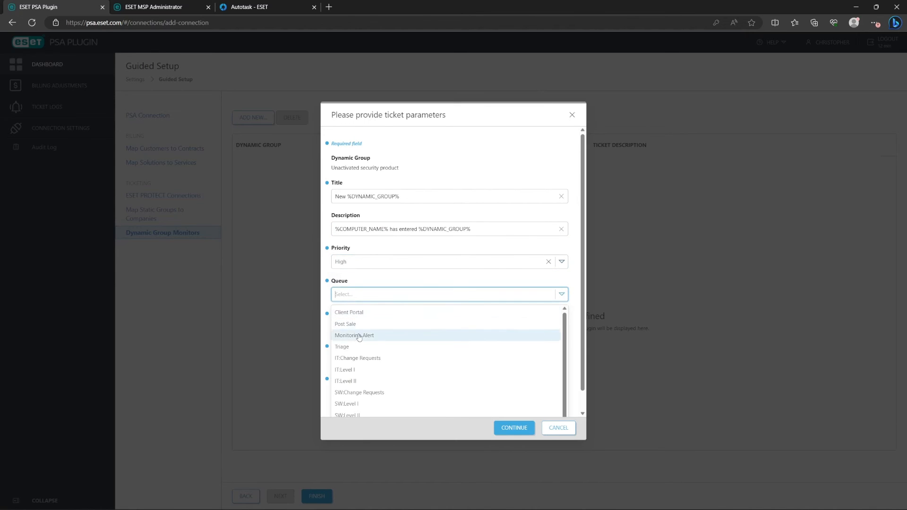
click(356, 371)
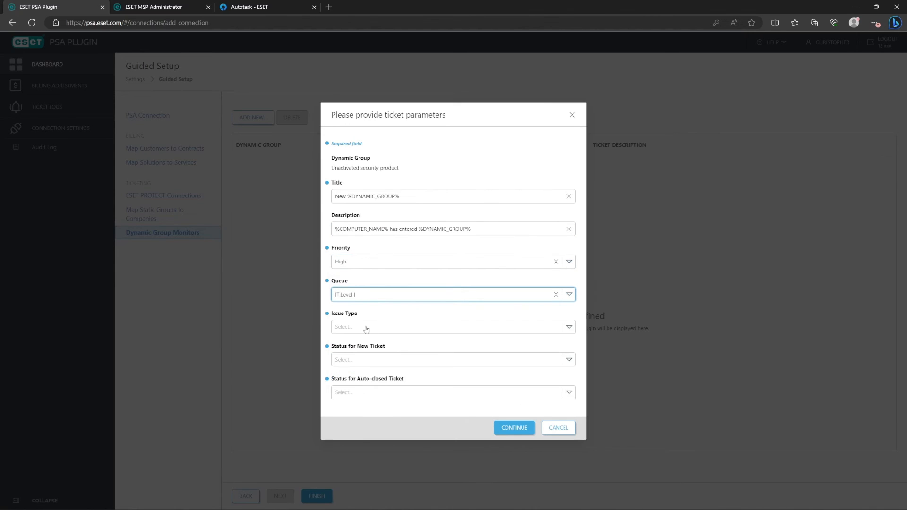
click(365, 327)
click(350, 362)
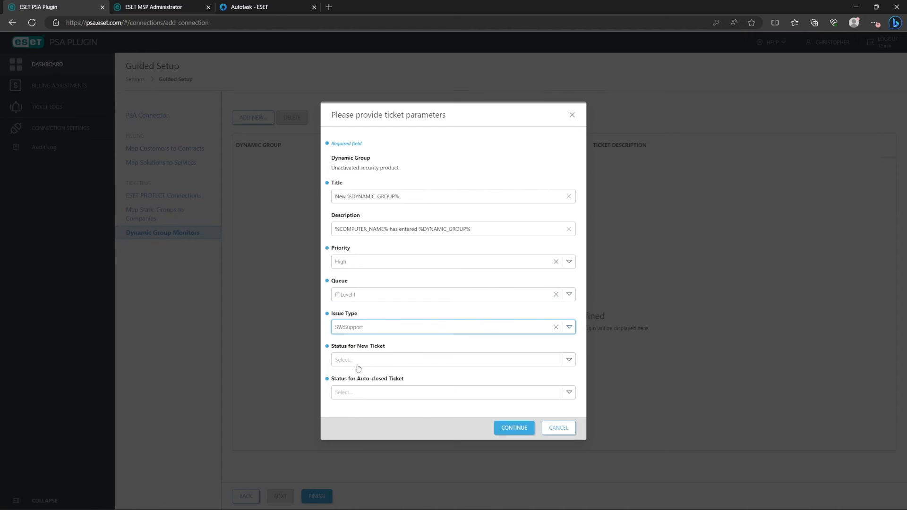
Set the new ticket status to New and the auto-closed ticket status to Complete, and save the monitor.
click(357, 362)
click(353, 378)
click(355, 392)
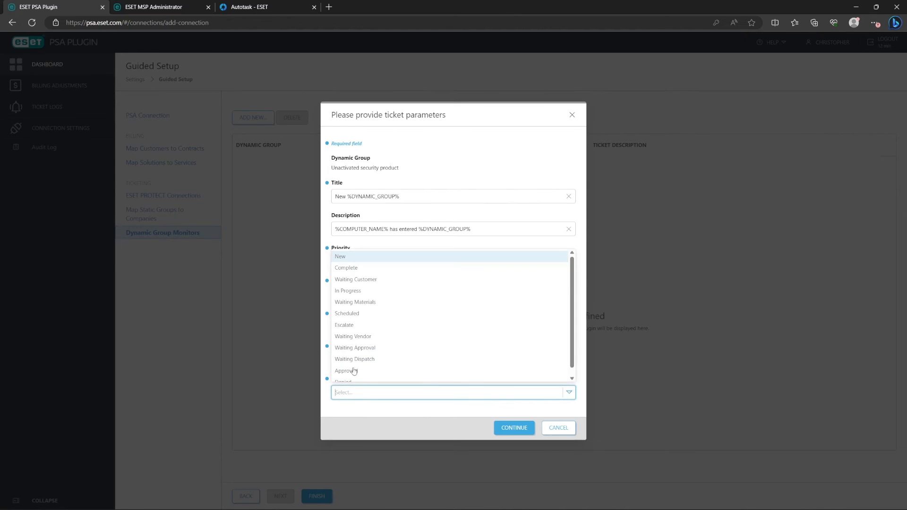
click(357, 273)
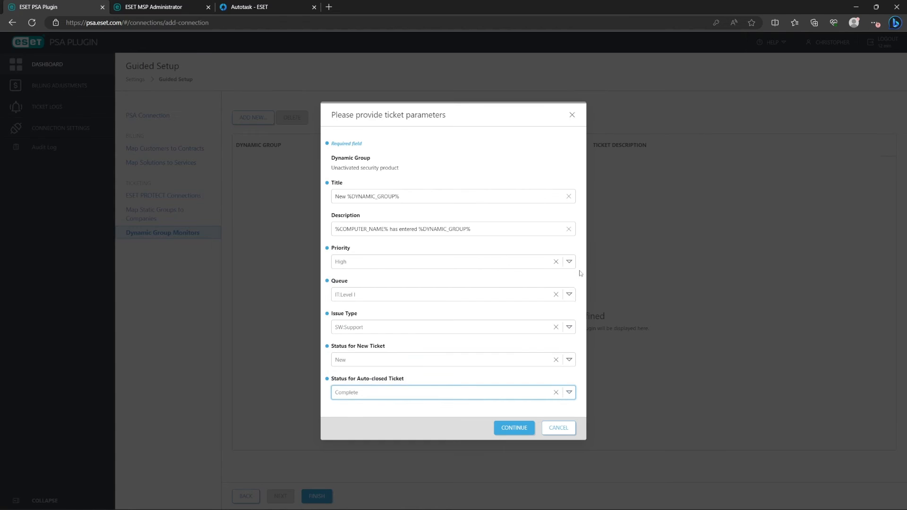
click(582, 293)
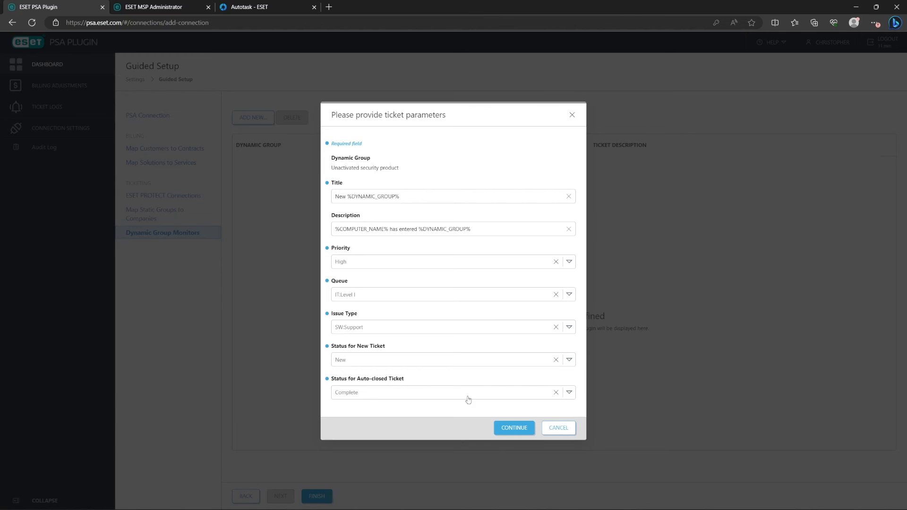
click(508, 428)
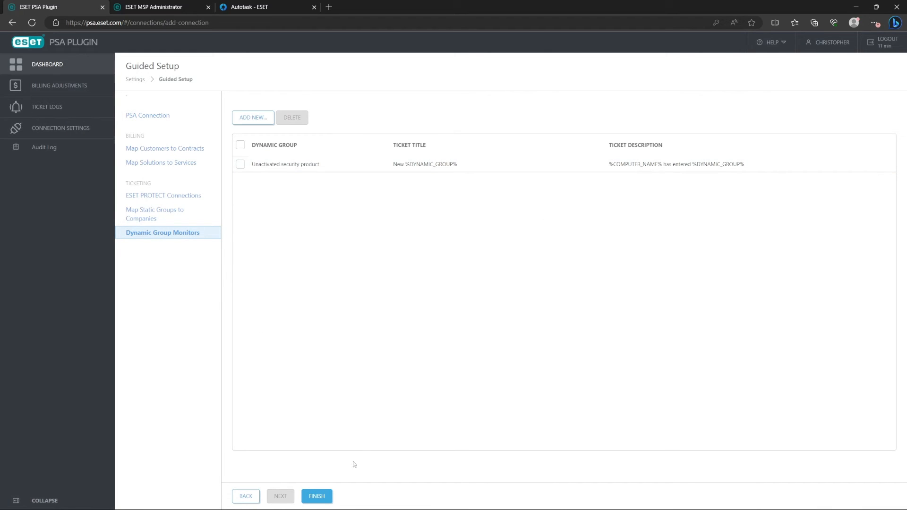
Finish the guided setup and view the Billing Adjustments and Ticket Logs pages.
click(317, 496)
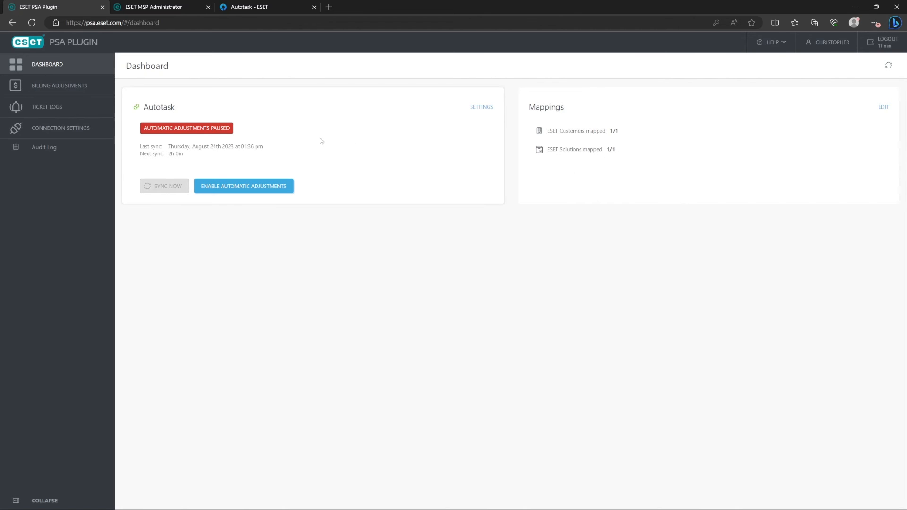
click(55, 90)
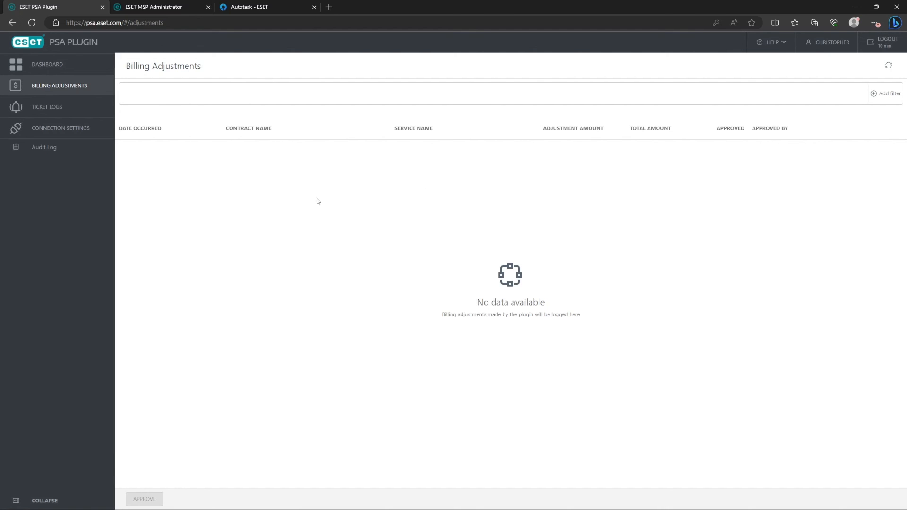
click(38, 108)
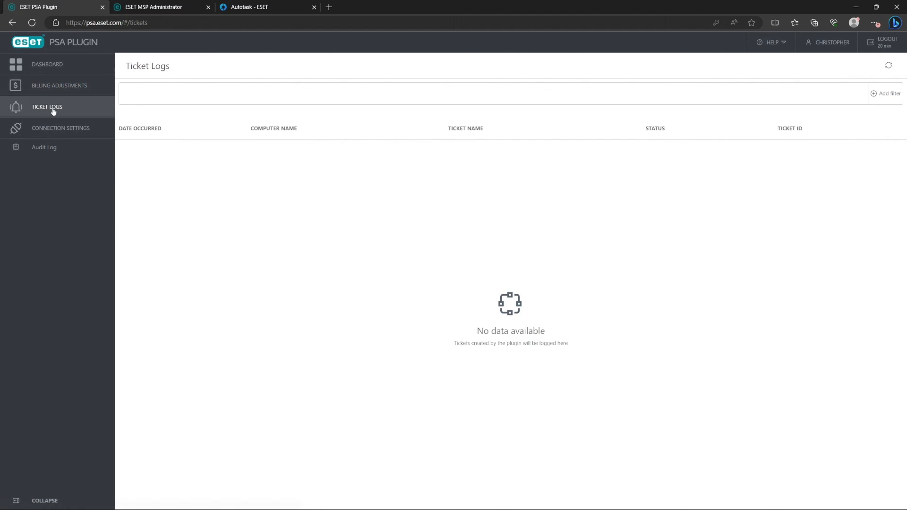